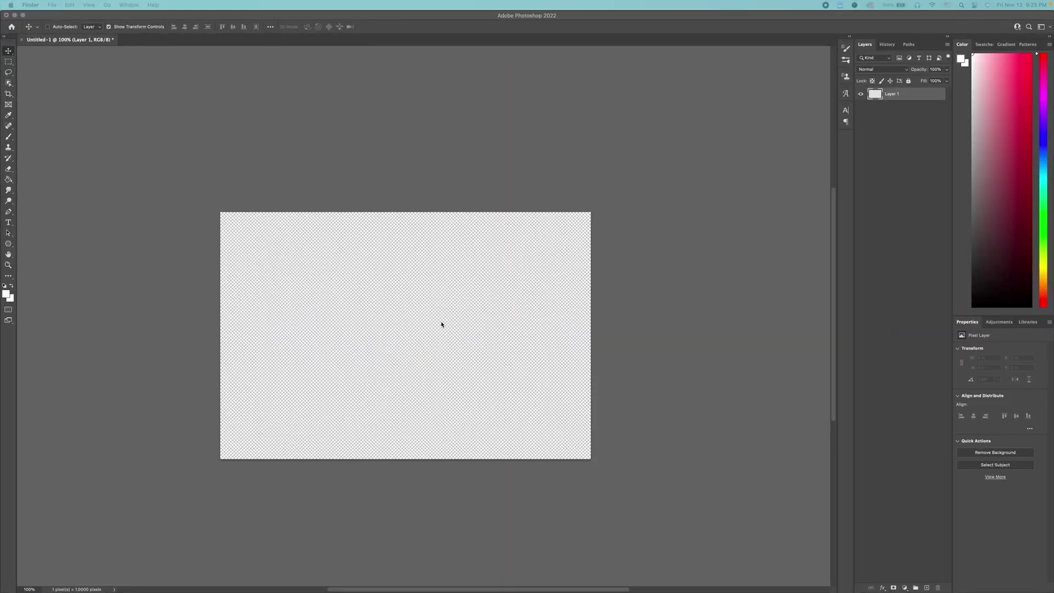
- Add a Solid Color fill layer set to black
left_click(441, 323)
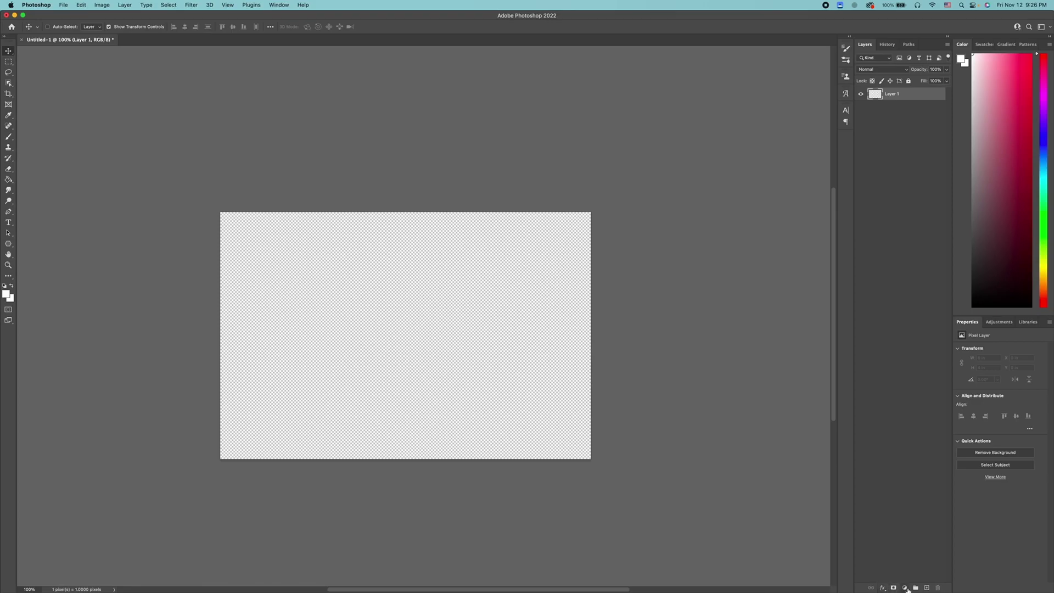
left_click(901, 589)
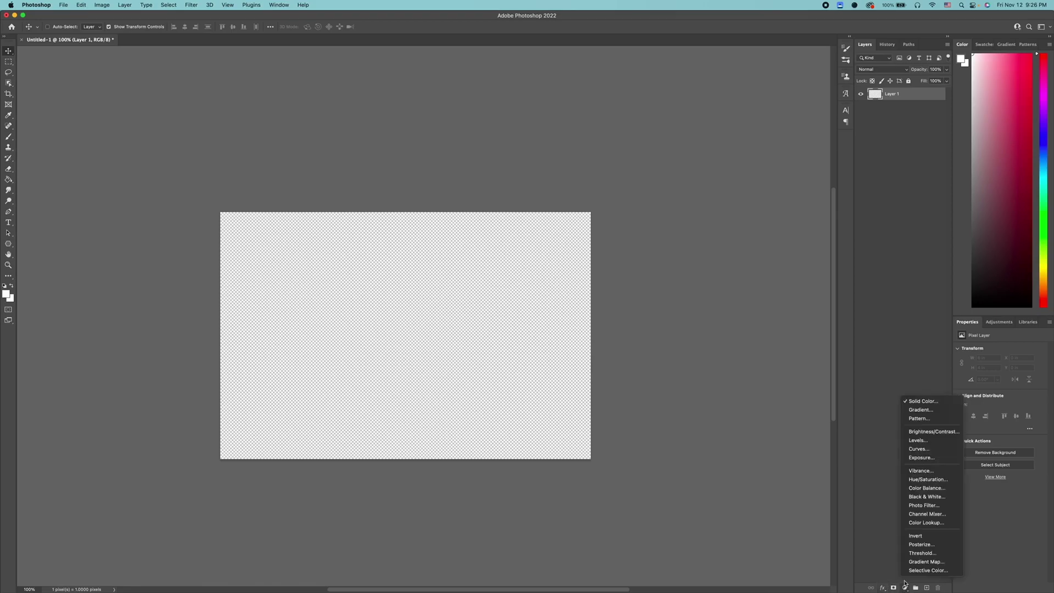
left_click(922, 402)
left_click_drag(244, 332, 131, 392)
left_click(341, 256)
scroll(389, 372, "up", 2)
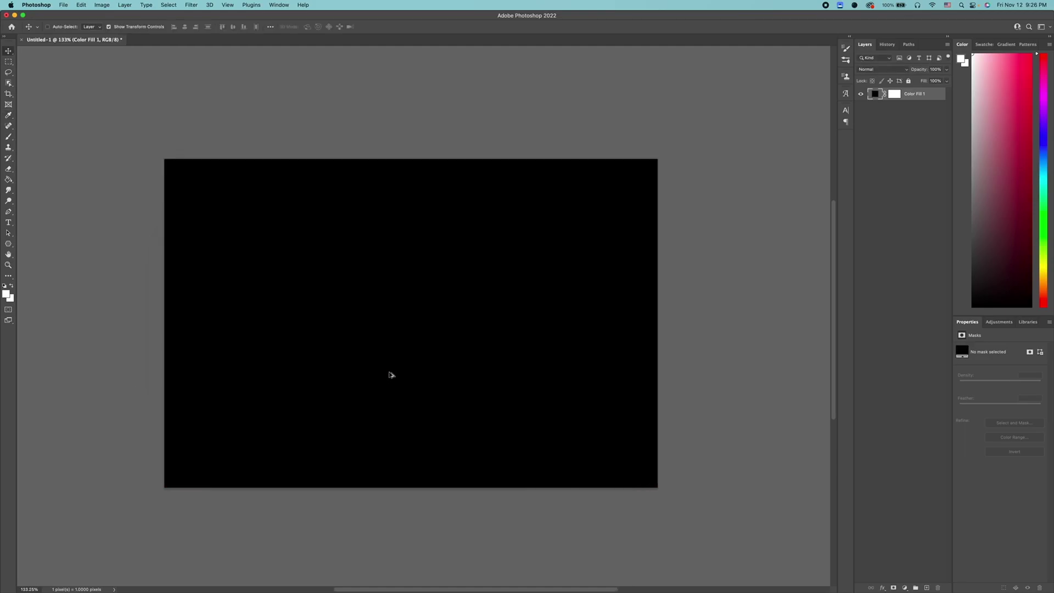
scroll(372, 366, "left", 1)
- Place a new text layer and move it down and right on the canvas
key("t")
left_click(343, 272)
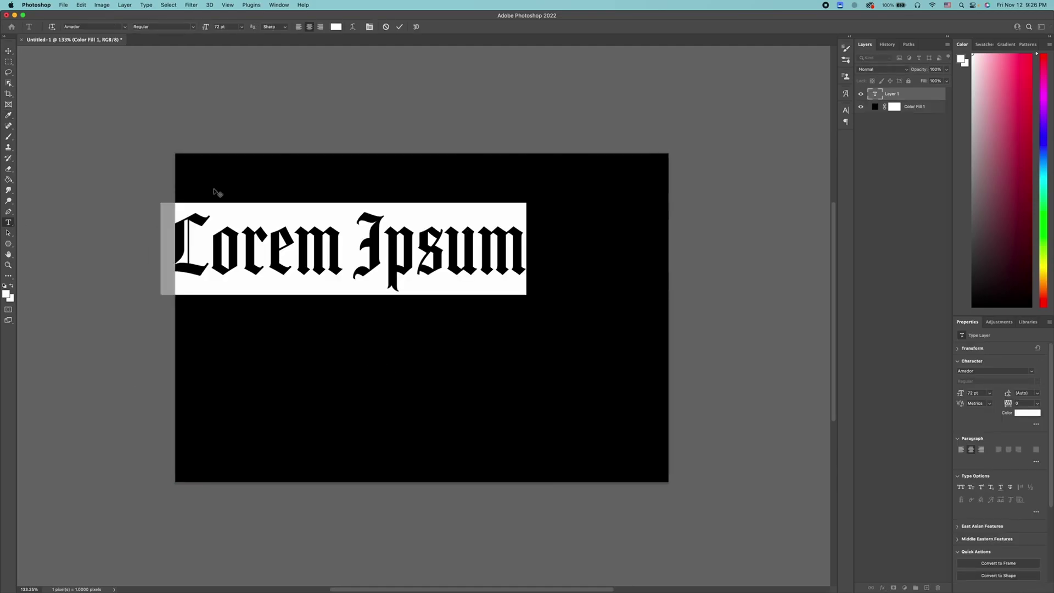
left_click(9, 51)
left_click_drag(383, 243, 448, 309)
- Replace the placeholder text with 'photoshop' and nudge it to the canvas centre
key("t")
left_click_drag(253, 302, 595, 313)
key("BackSpace")
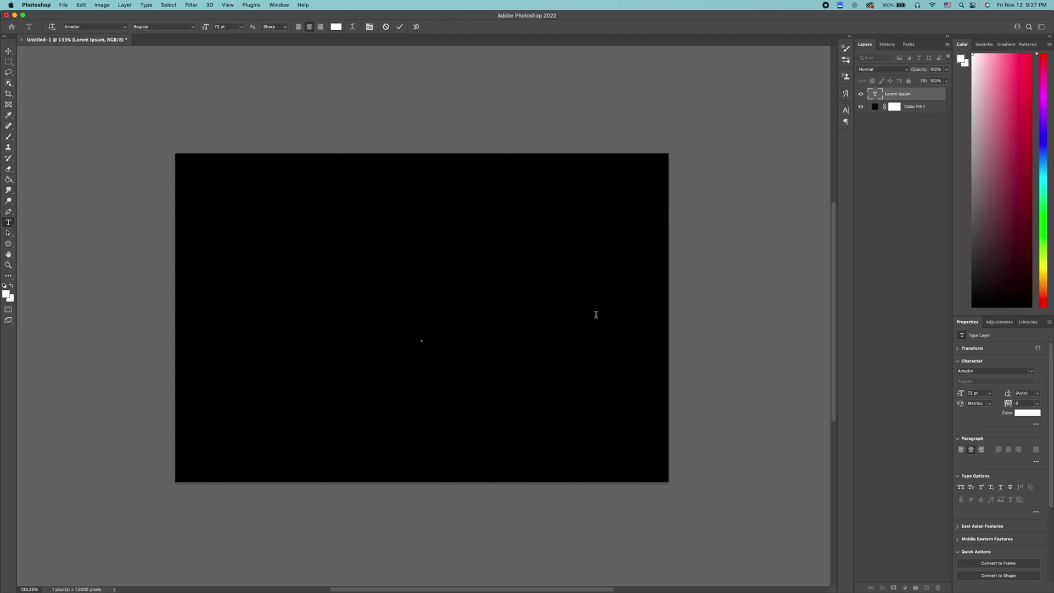
type("photoshop")
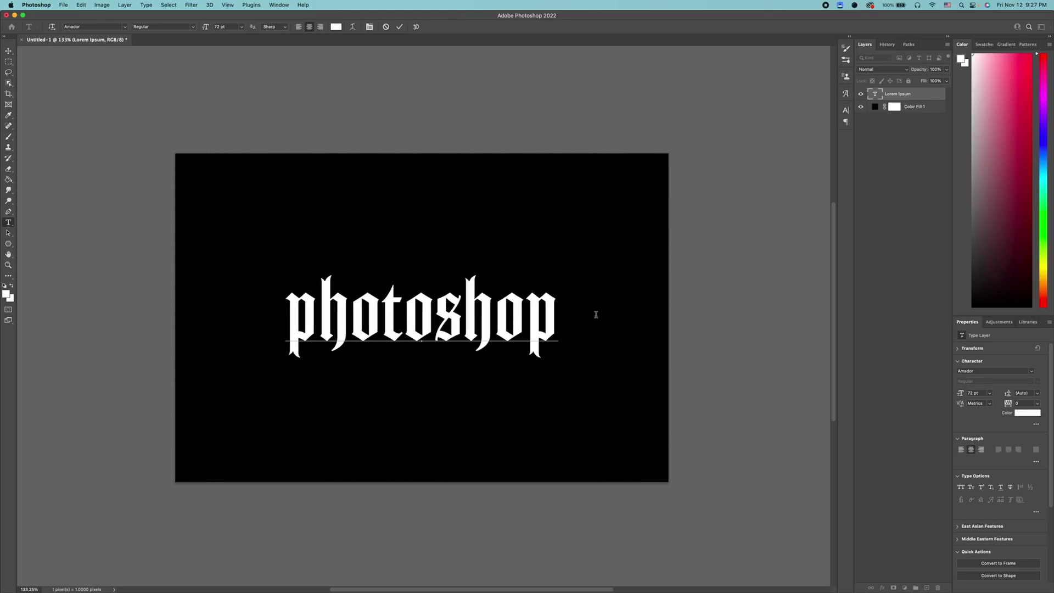
key("ctrl+Return")
key("v")
left_click_drag(416, 311, 417, 312)
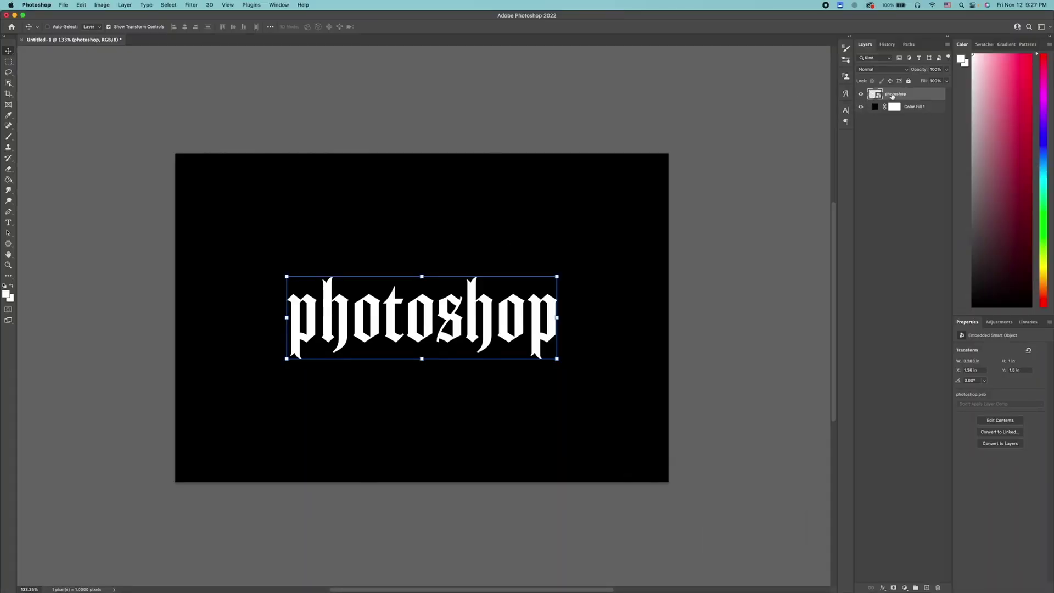
- Convert the photoshop layer to a smart object and warp it with an increased Arch bend
right_click(891, 94)
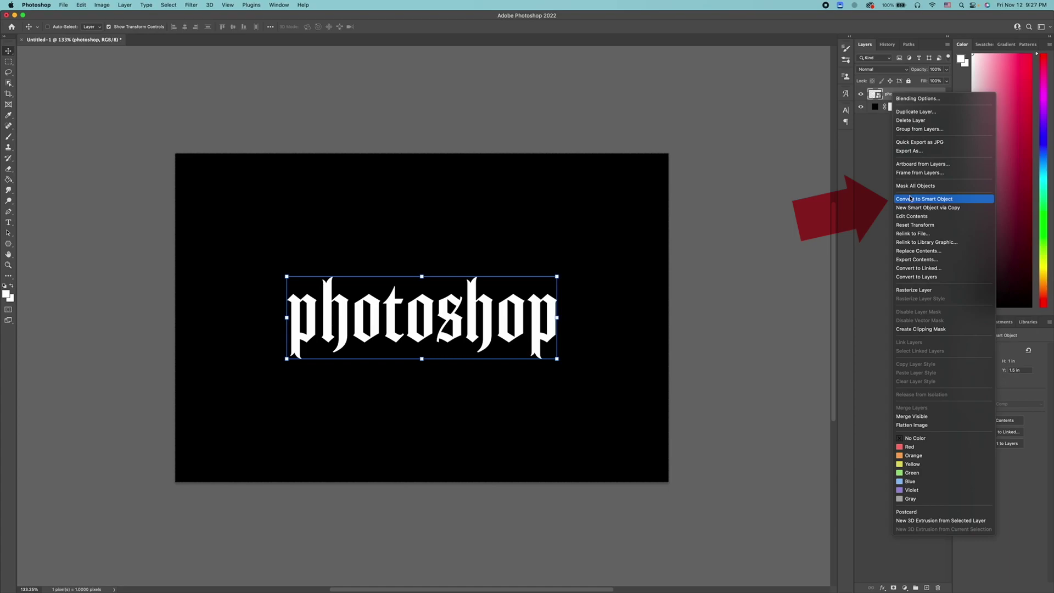
left_click(327, 247)
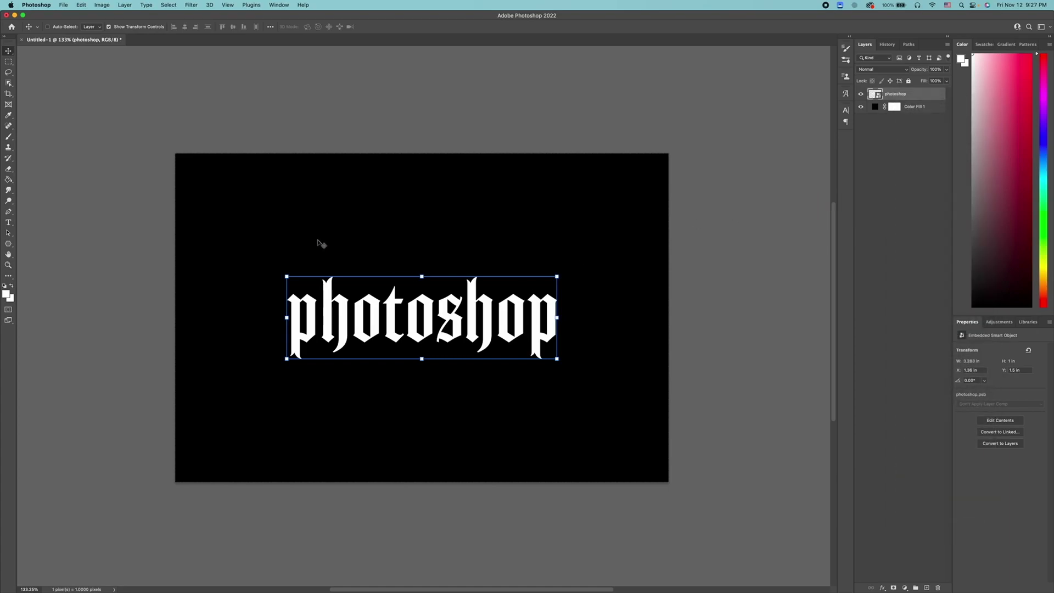
left_click(80, 4)
left_click(108, 183)
left_click(199, 27)
left_click(200, 65)
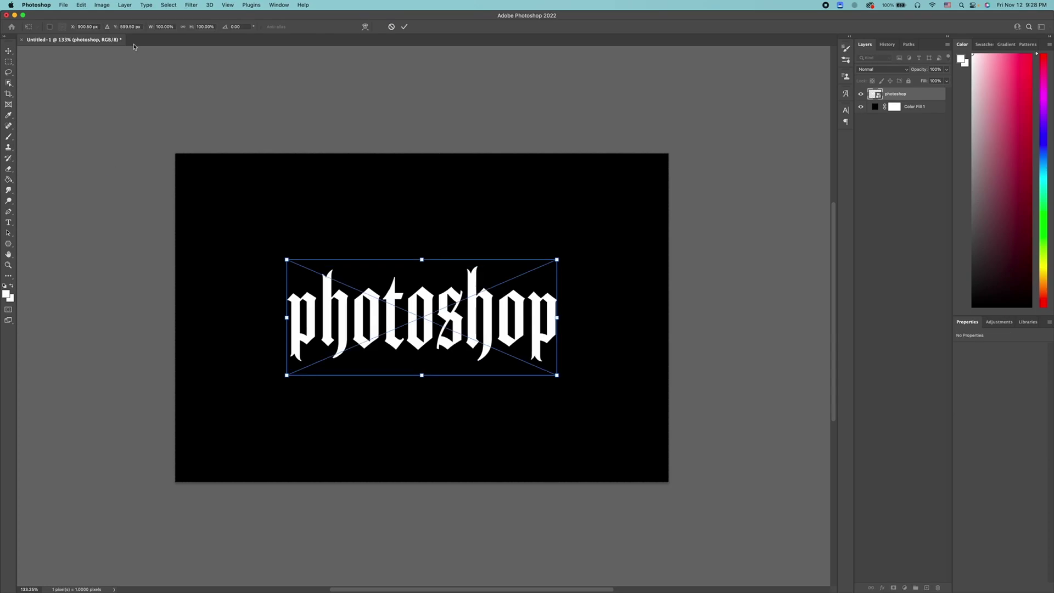
left_click(199, 65)
left_click_drag(421, 263, 420, 228)
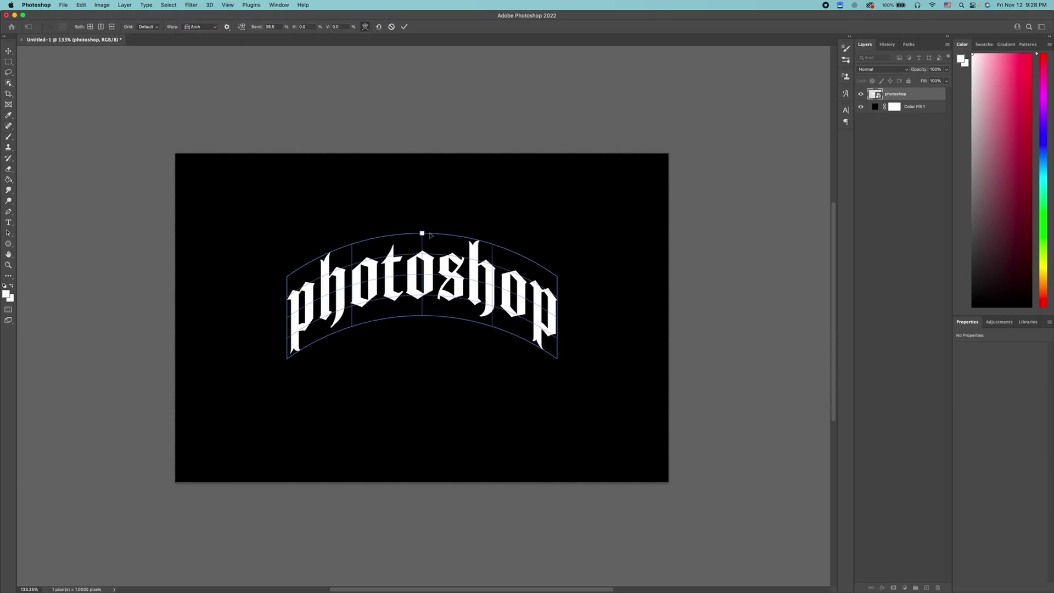
key("Return")
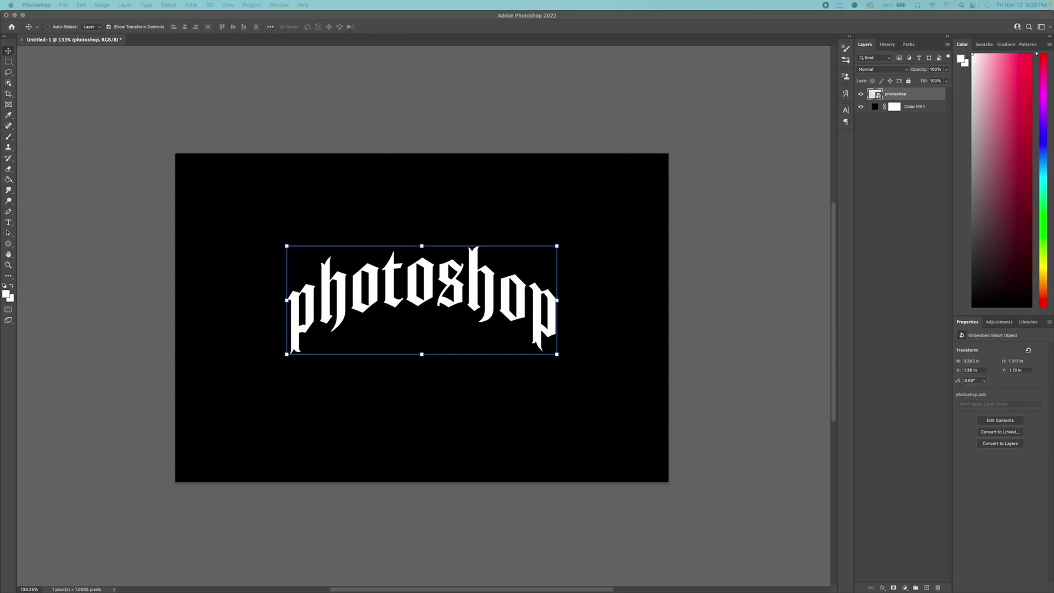
- Enable Bevel & Emboss with depth 1000% and soften 5 px
right_click(882, 97)
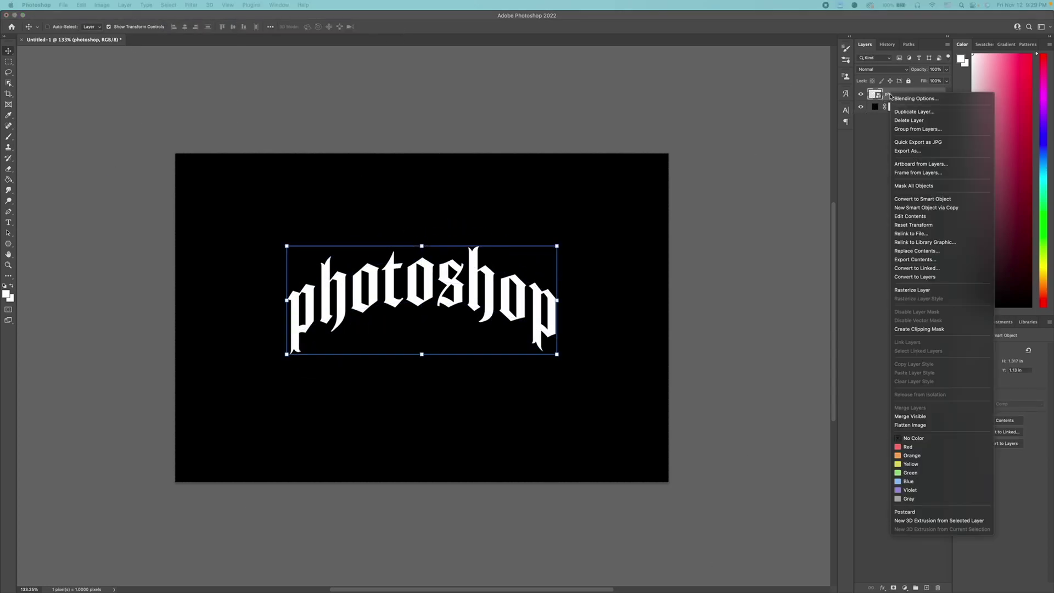
left_click(895, 98)
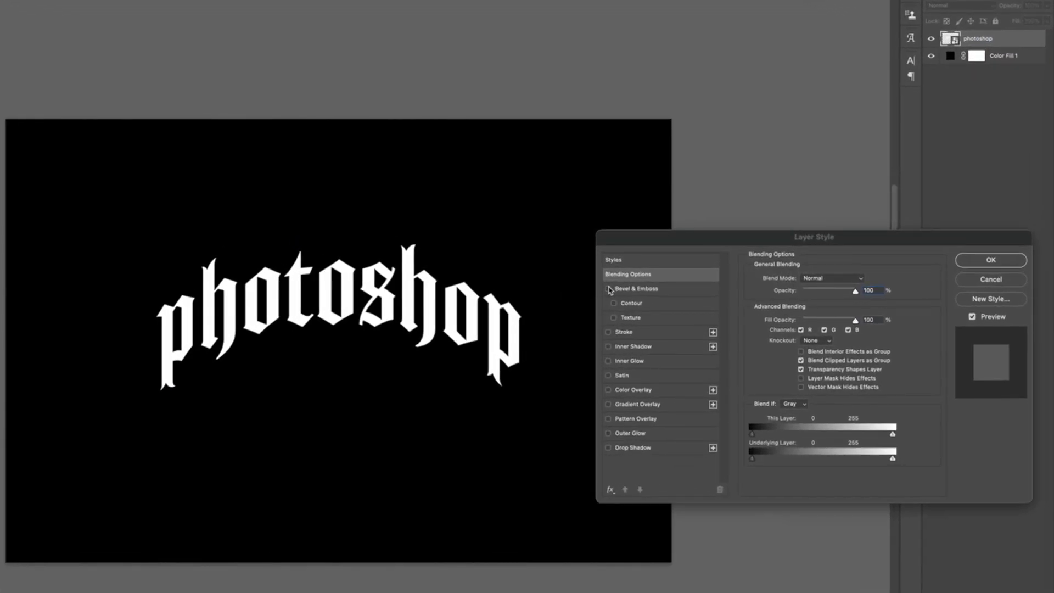
left_click(622, 279)
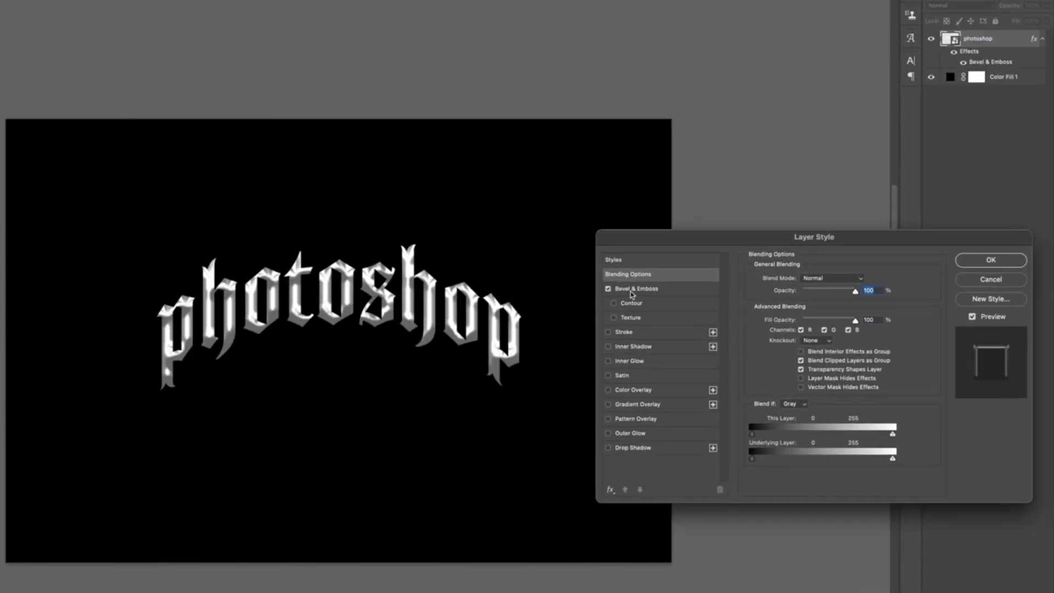
left_click(631, 295)
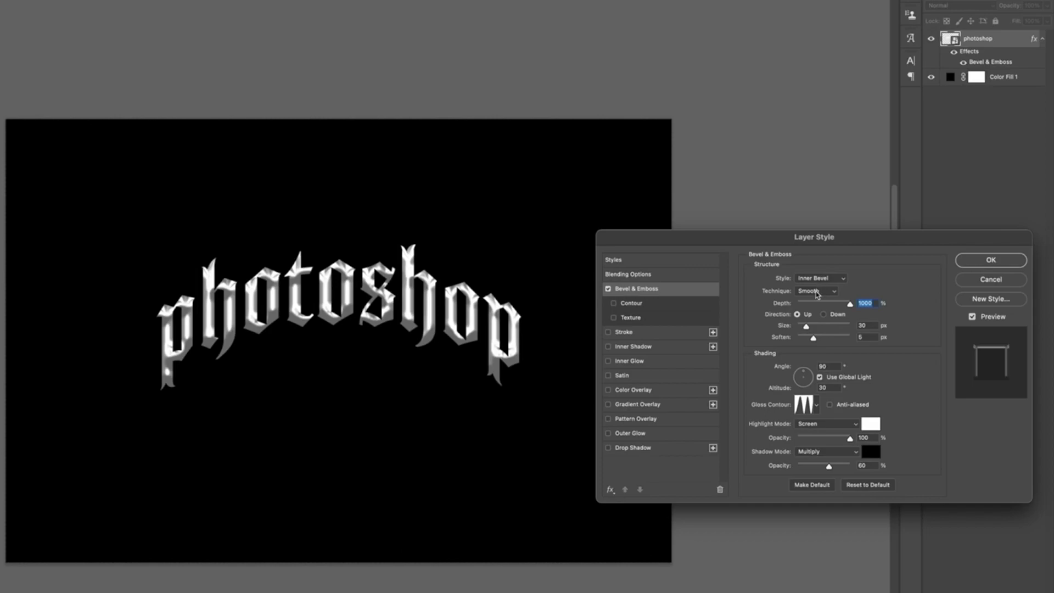
key("shift+Down")
key("shift+Down")
key("shift+Down")
key("shift+Down")
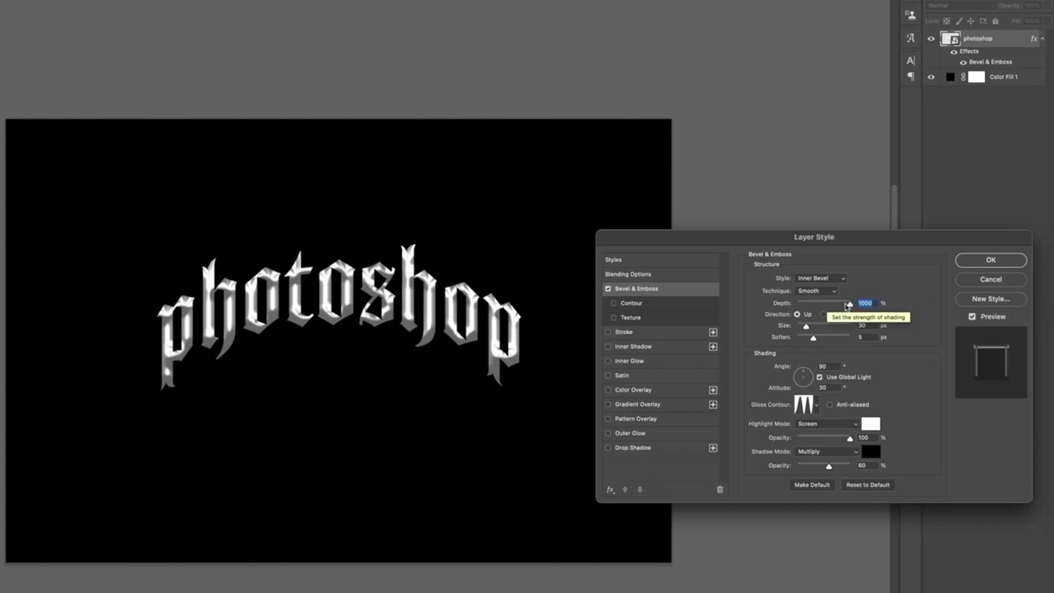
key("Down")
key("Down")
left_click(849, 305)
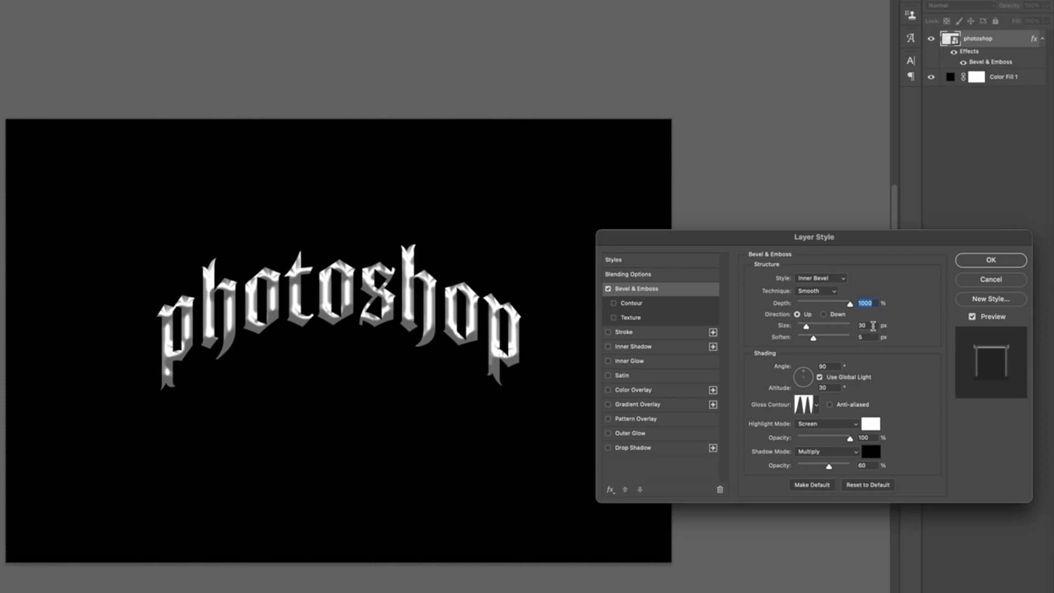
left_click_drag(814, 338, 811, 338)
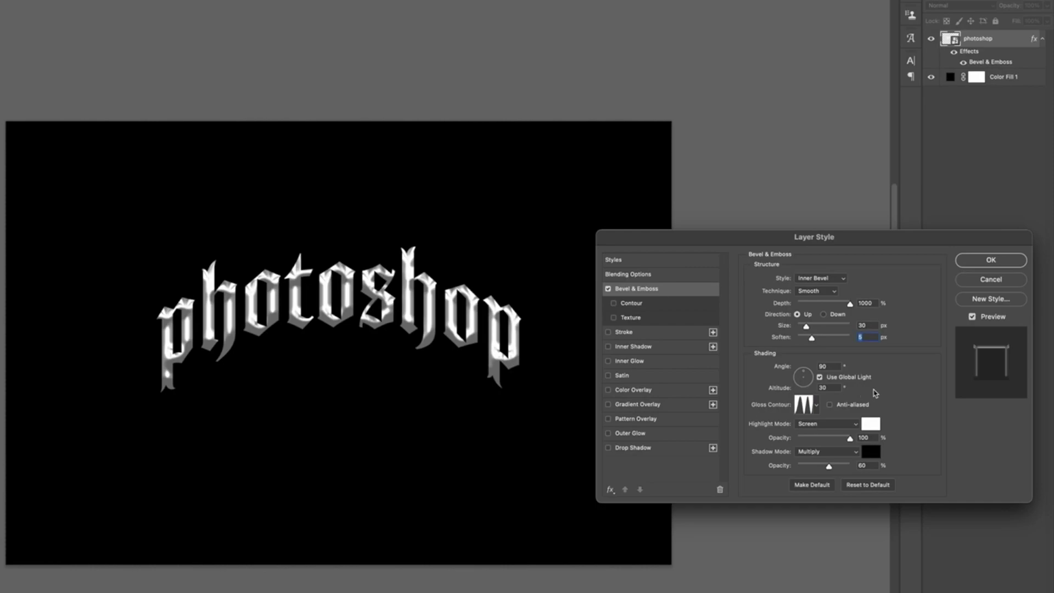
- Choose a ridged gloss contour and keep Screen as the highlight mode
left_click(816, 404)
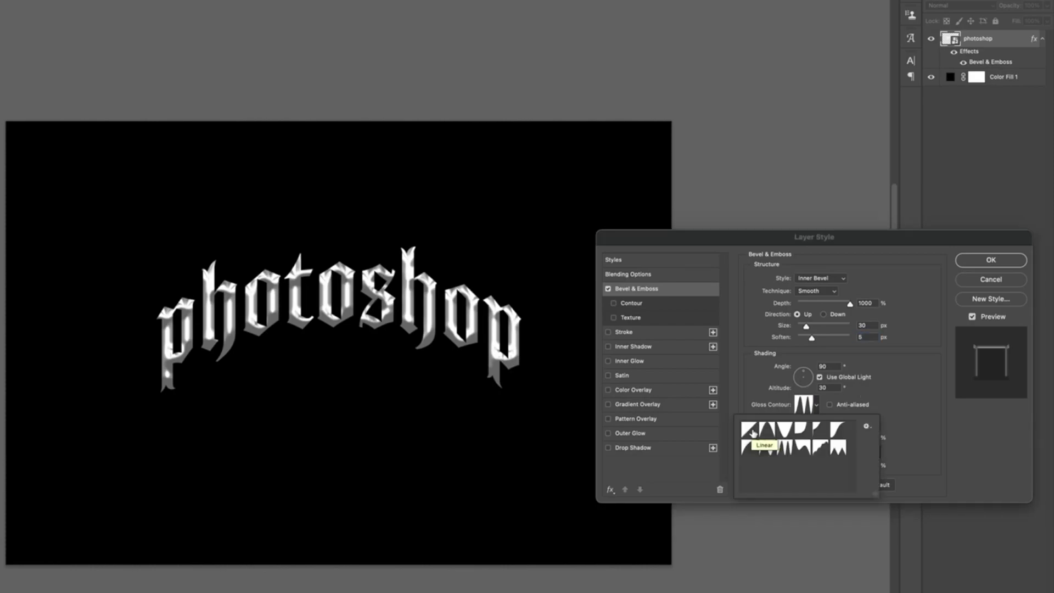
left_click(750, 429)
left_click(767, 429)
left_click(767, 447)
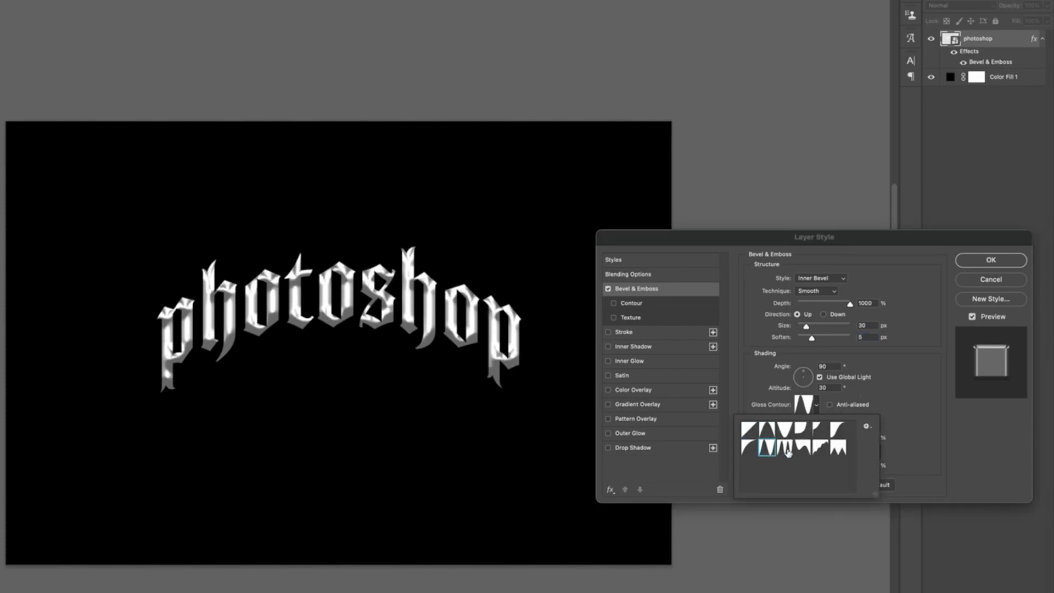
left_click(787, 450)
key("Return")
left_click(814, 427)
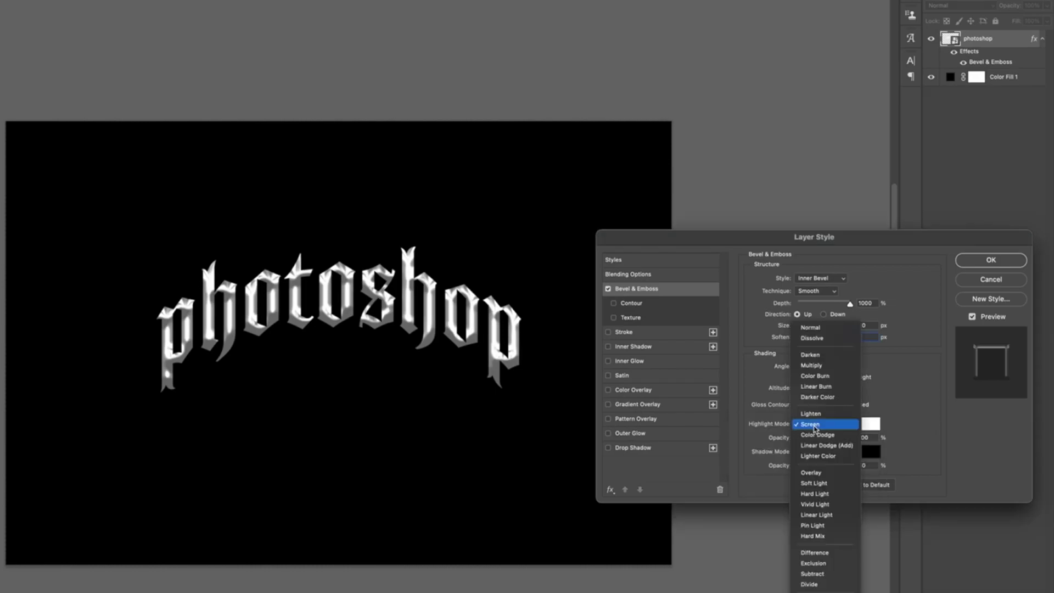
left_click(814, 426)
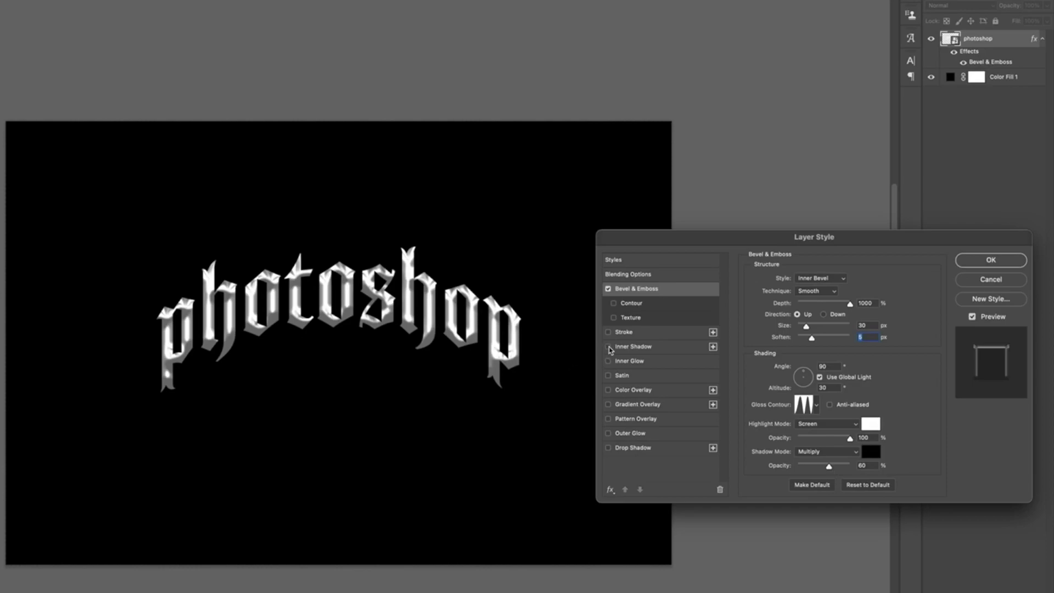
- Enable Inner Shadow at 35% opacity and 15 px size, then apply the layer style
left_click(608, 347)
left_click(628, 351)
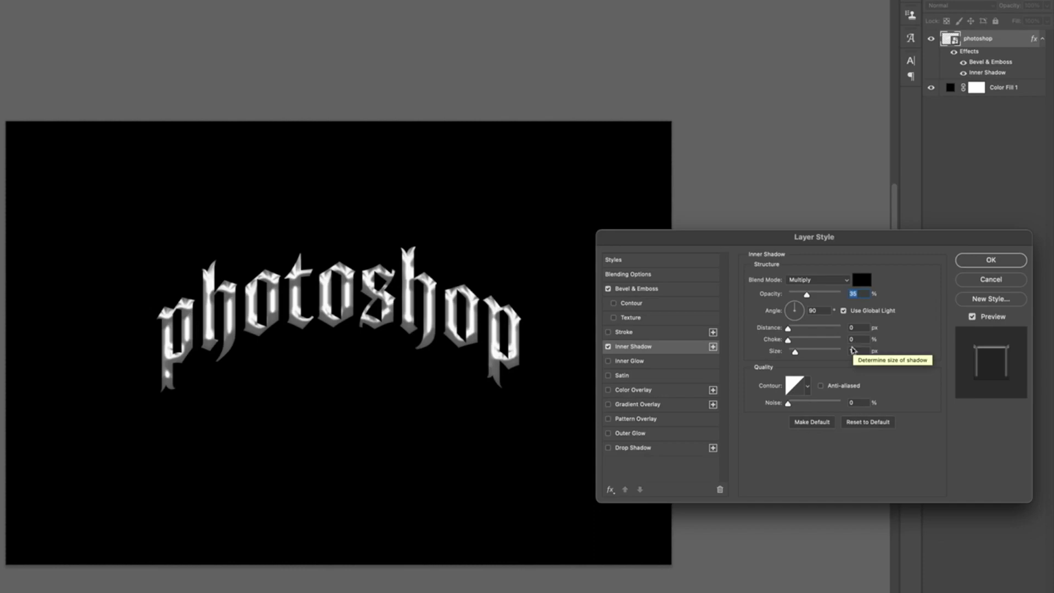
left_click_drag(795, 354, 800, 357)
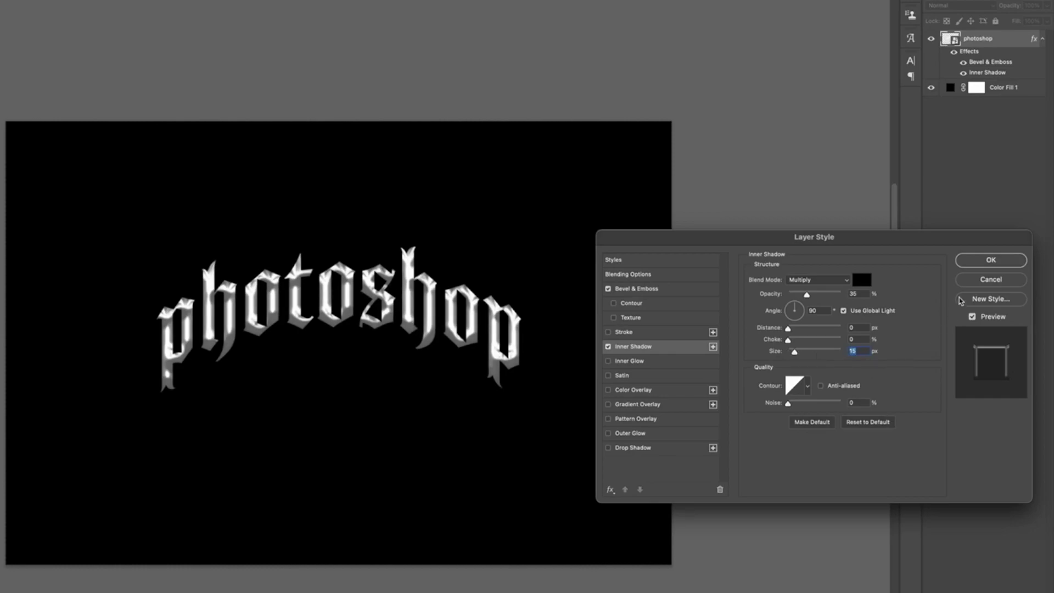
left_click(986, 263)
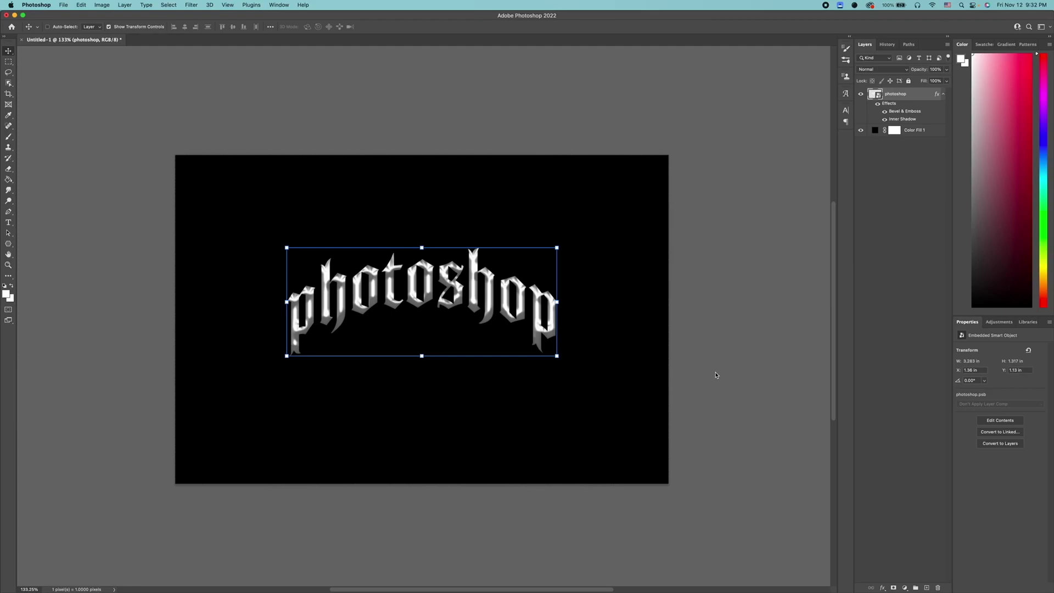
- Create a layer group named TEXT and select the photoshop layer
left_click(914, 587)
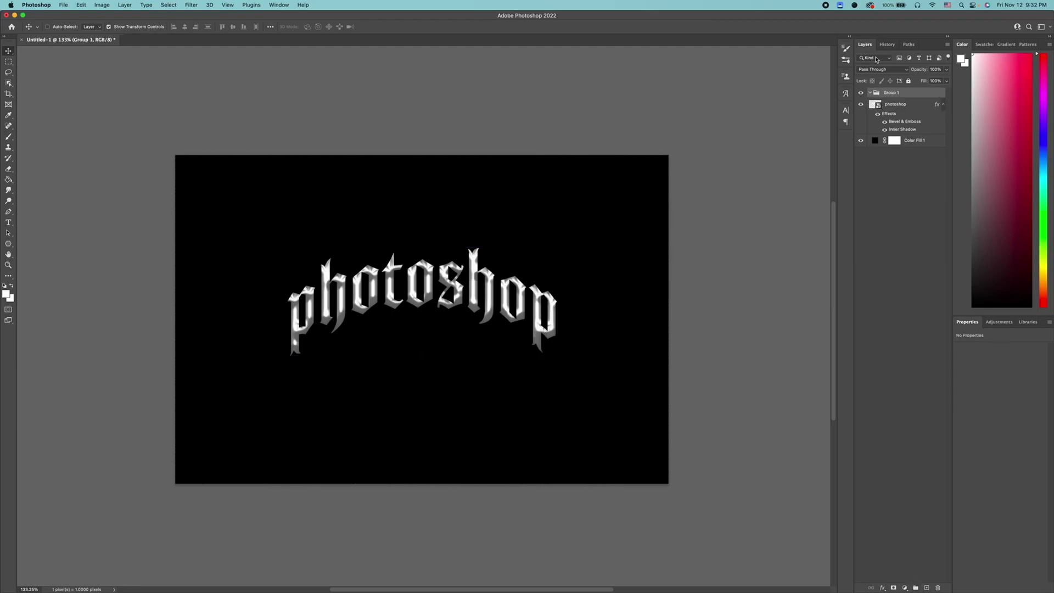
type("1")
type("EXT")
key("Return")
left_click(901, 104)
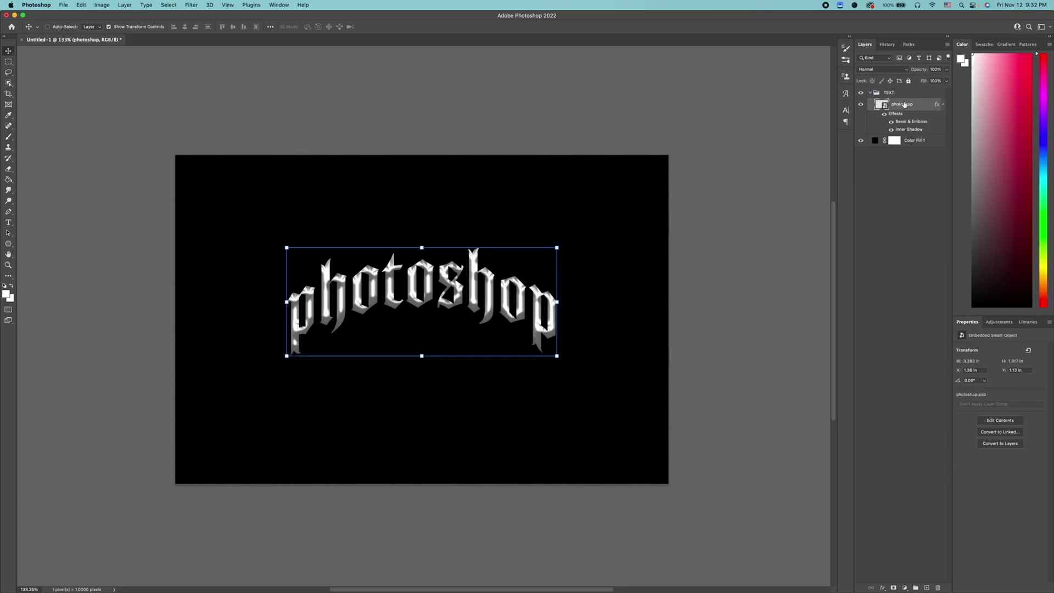
- Add Curves 1 above the TEXT group and clip it to the group
left_click(998, 322)
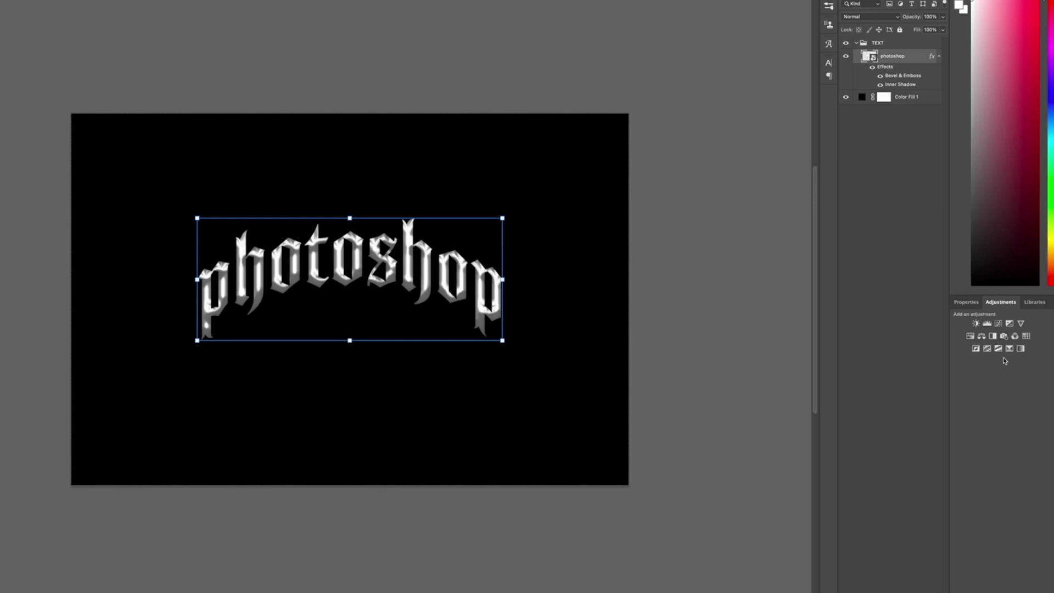
left_click(1000, 325)
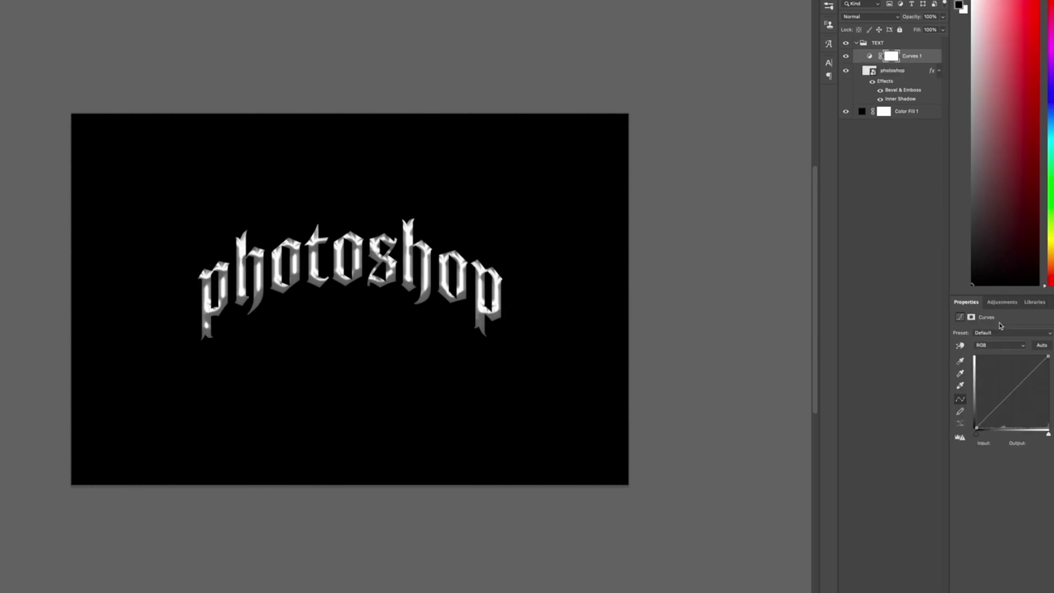
left_click_drag(906, 56, 904, 42)
right_click(910, 44)
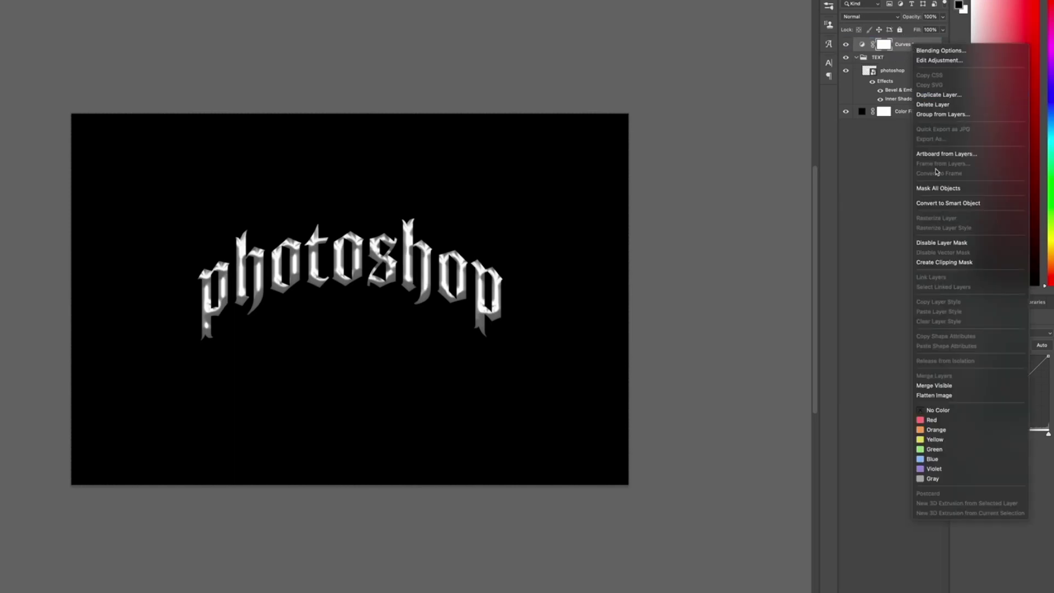
left_click(944, 262)
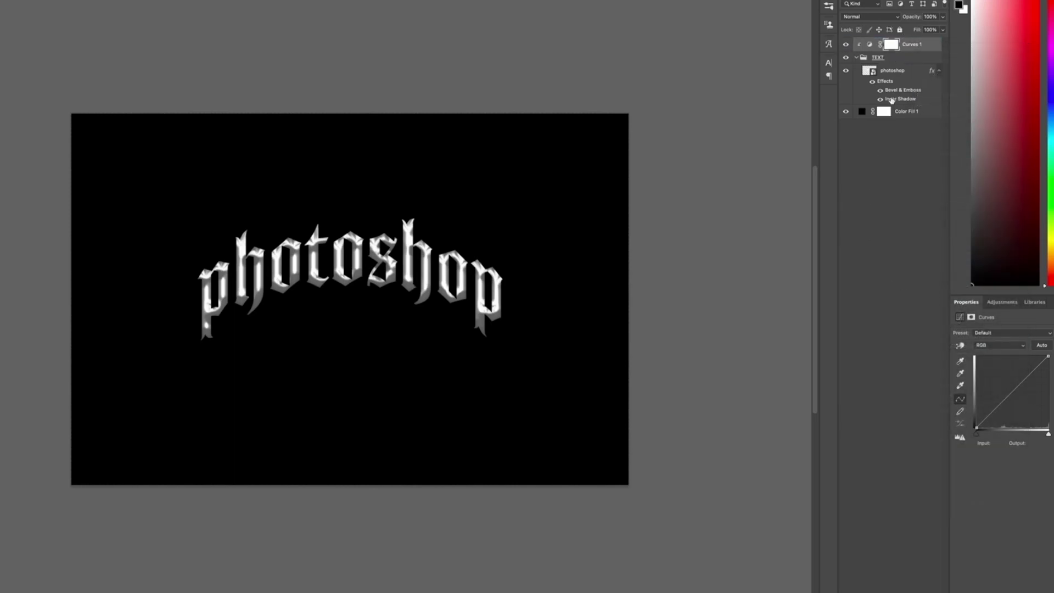
left_click(856, 57)
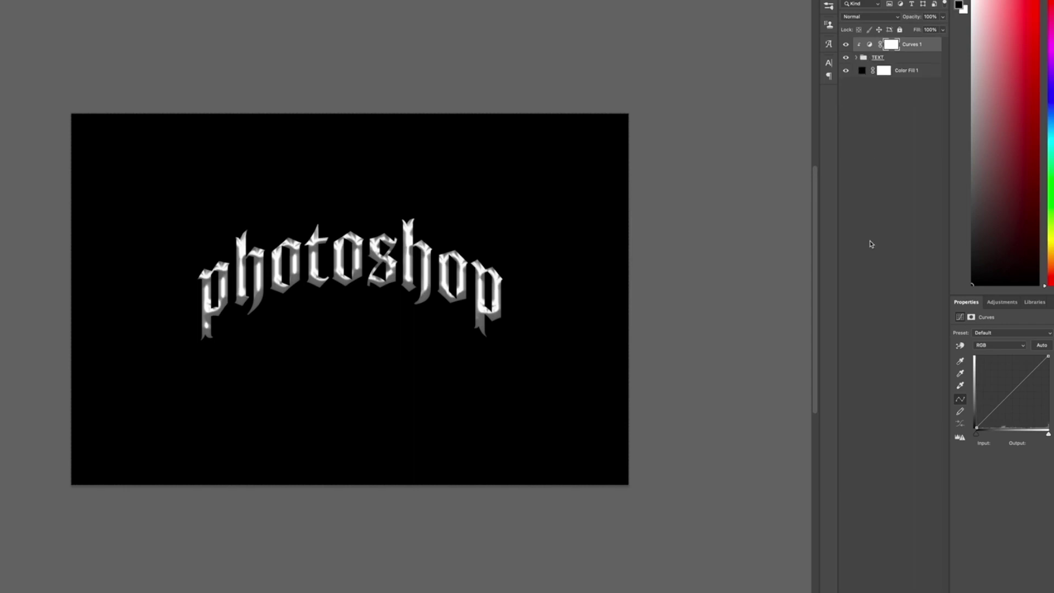
- Drag the curve points into an even zigzag for a chrome look
mouse_move(985, 418)
left_mouse_down()
mouse_move(985, 367)
mouse_move(998, 414)
mouse_move(1002, 370)
mouse_move(1013, 418)
mouse_move(1018, 371)
mouse_move(1029, 417)
left_mouse_up()
mouse_move(1002, 369)
left_mouse_down()
mouse_move(1001, 387)
mouse_move(1032, 412)
mouse_move(1020, 371)
mouse_move(1003, 371)
left_mouse_up()
left_click_drag(998, 412, 995, 417)
left_click_drag(988, 367, 984, 367)
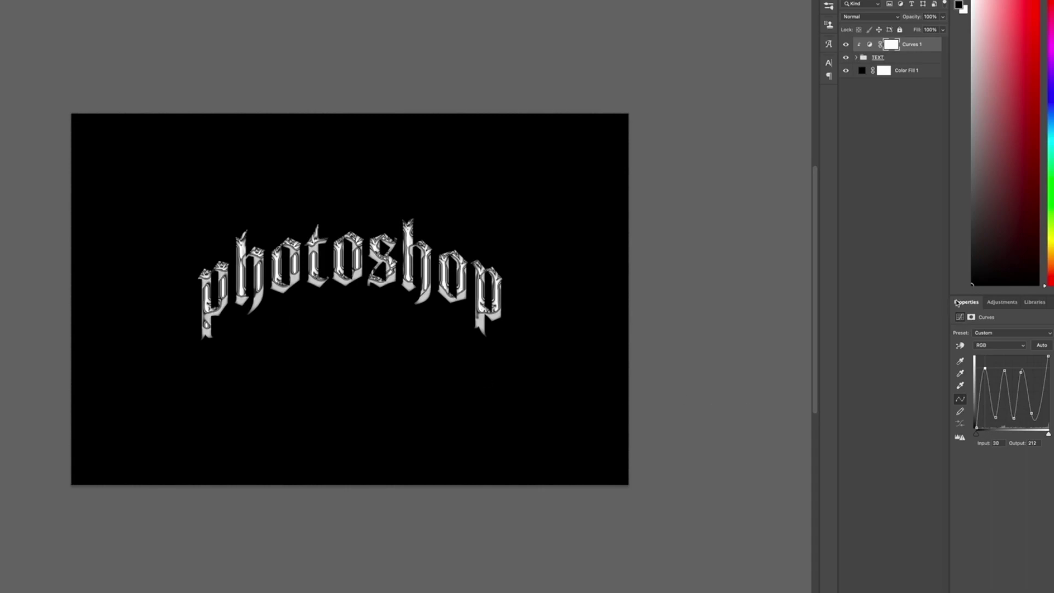
- Add a Gradient Map clipped to the text and set its stops to blue and cyan
left_click(1001, 303)
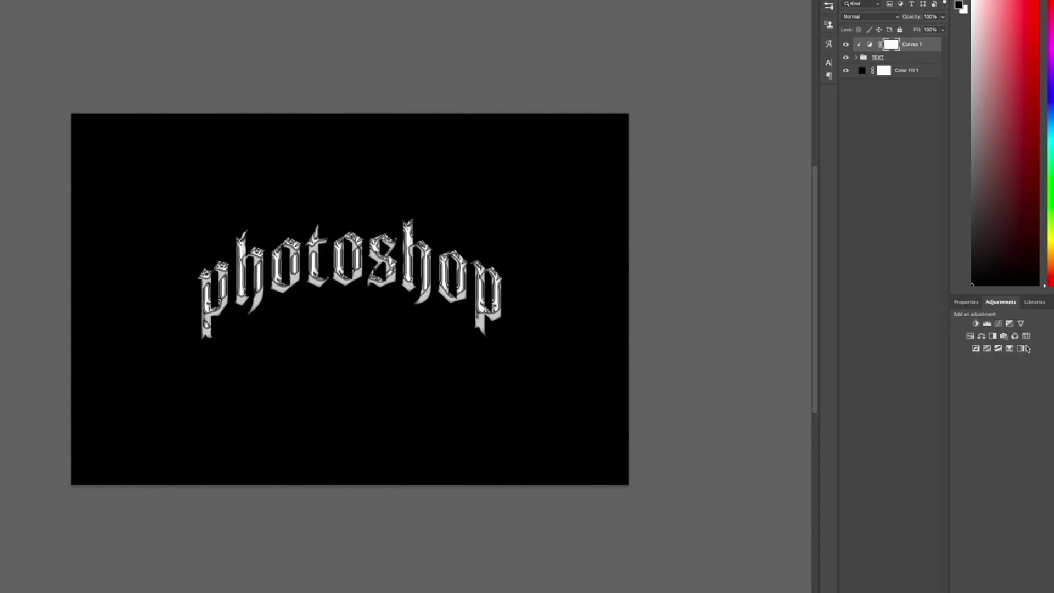
left_click(1019, 348)
right_click(906, 42)
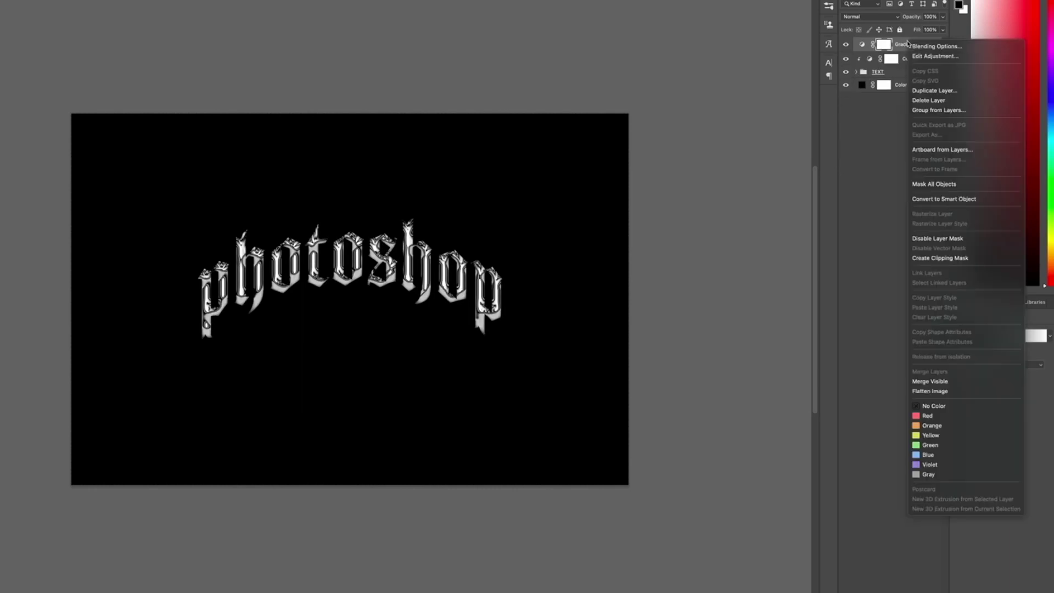
left_click(939, 200)
left_click(932, 258)
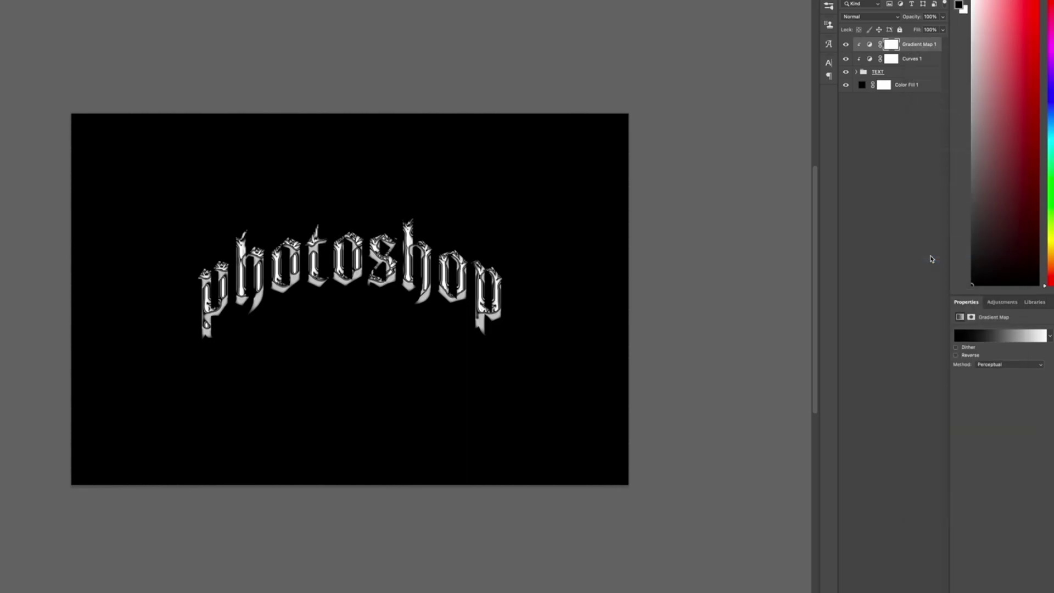
left_click(997, 336)
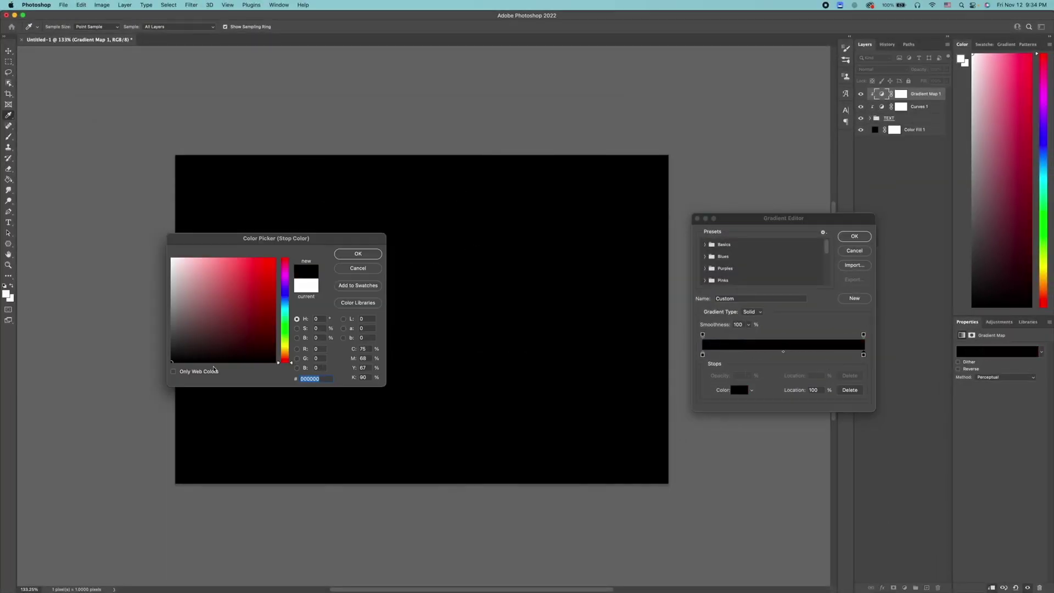
key("Return")
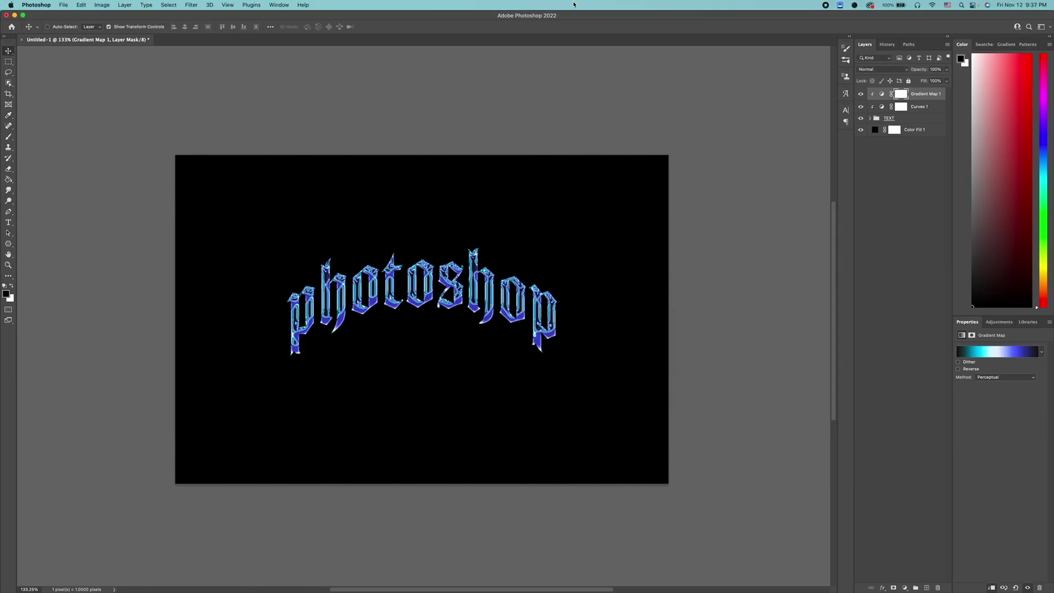
- Reopen the photoshop layer's Bevel & Emboss and change the light angle to about 60°
left_click(870, 118)
left_click(900, 130)
right_click(900, 131)
left_click(534, 210)
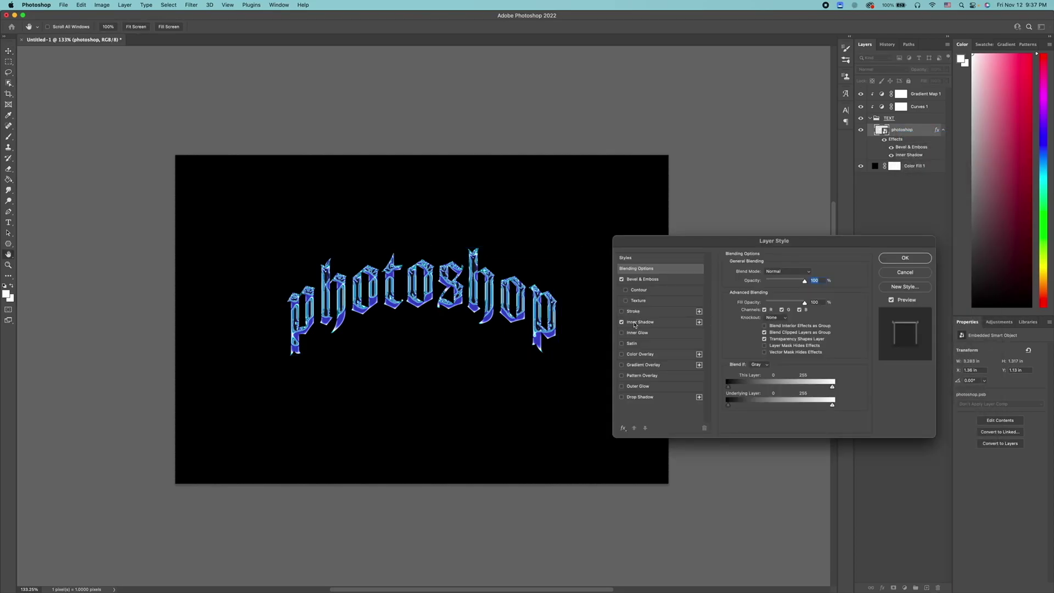
left_click(650, 279)
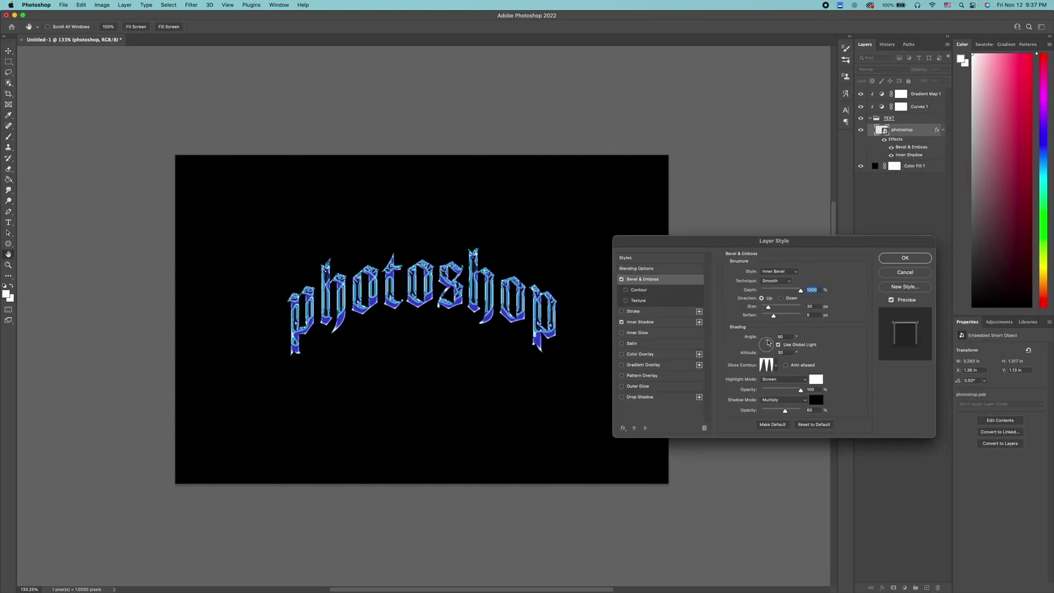
left_click(766, 340)
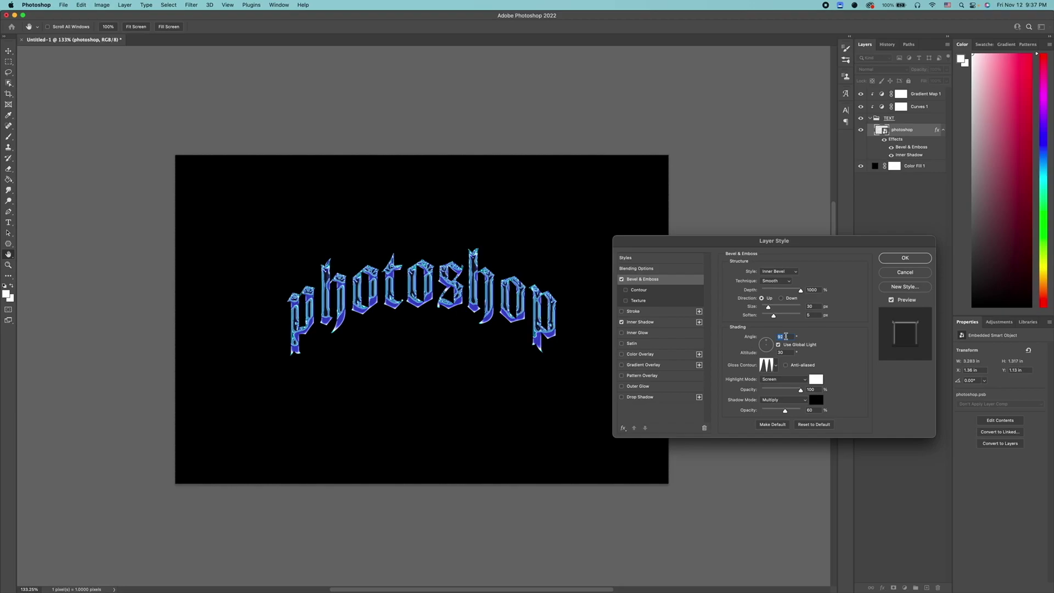
key("Up")
key("Up")
key("Up")
key("Up")
key("Up")
key("Up")
key("Up")
key("Up")
key("Up")
key("Up")
key("Up")
key("Up")
key("Up")
key("Up")
key("Up")
key("Up")
key("Up")
key("Up")
key("Up")
key("Up")
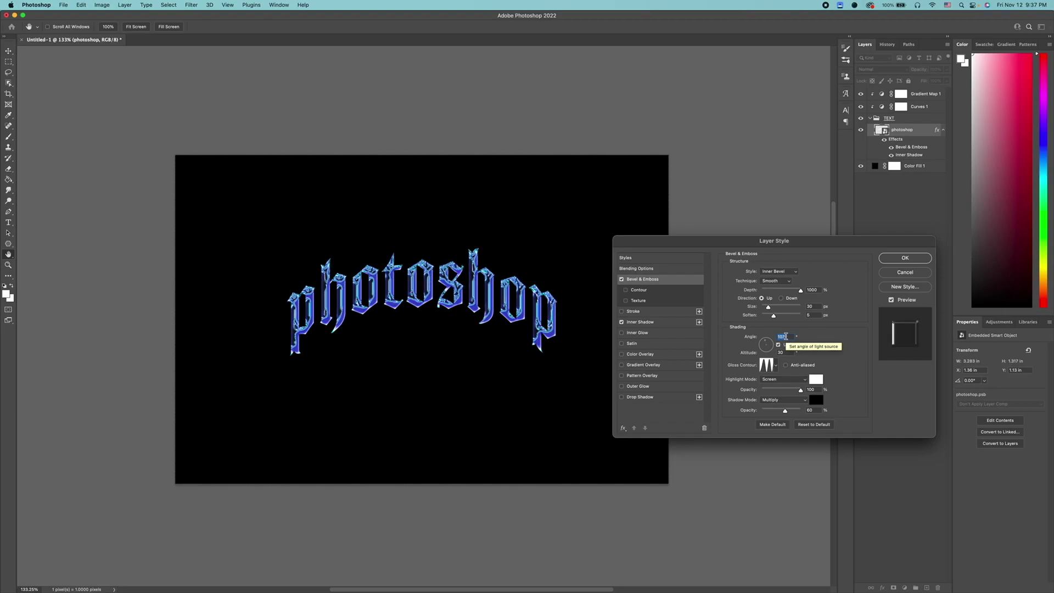
key("Up")
key("Up")
key("Up")
key("Down")
key("Down")
key("Down")
key("Down")
key("Down")
key("Down")
key("Down")
key("Down")
key("Down")
key("Down")
key("Down")
key("Down")
key("Down")
key("Down")
key("Down")
key("Down")
key("Down")
key("Down")
key("Down")
key("Down")
key("Down")
key("Down")
key("Down")
key("Down")
key("Down")
key("Down")
key("Down")
key("Down")
key("Down")
key("Down")
key("Down")
key("Down")
key("Down")
key("Down")
key("Down")
key("Down")
key("Down")
key("Down")
key("Down")
key("Down")
key("Down")
key("Down")
key("Down")
key("Down")
key("Down")
key("Down")
key("Down")
key("Down")
key("Down")
key("Down")
key("Down")
key("Down")
key("Down")
key("Down")
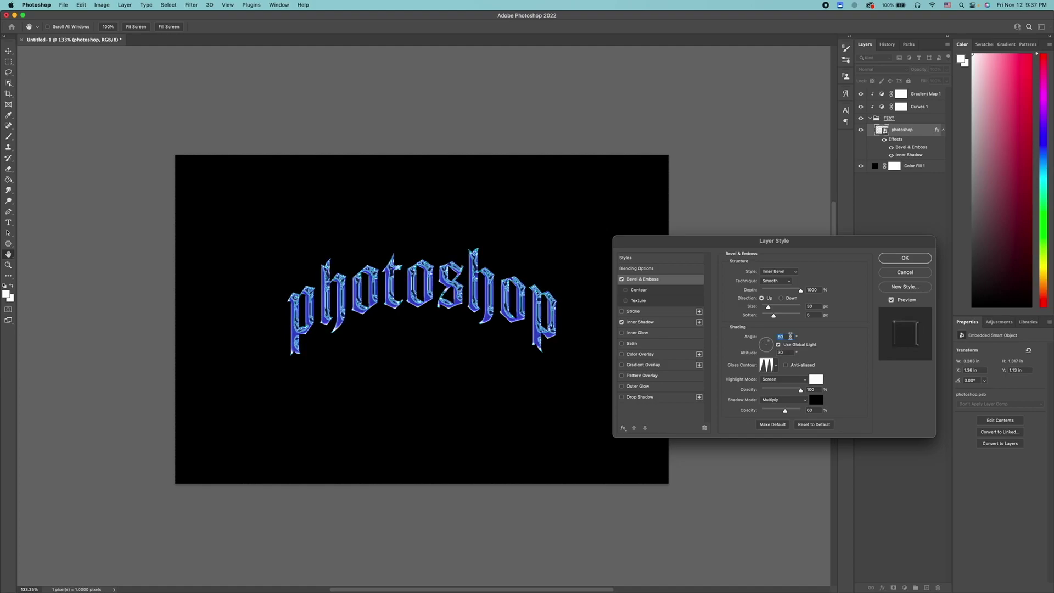
key("Down")
key("Down")
key("Down")
key("Down")
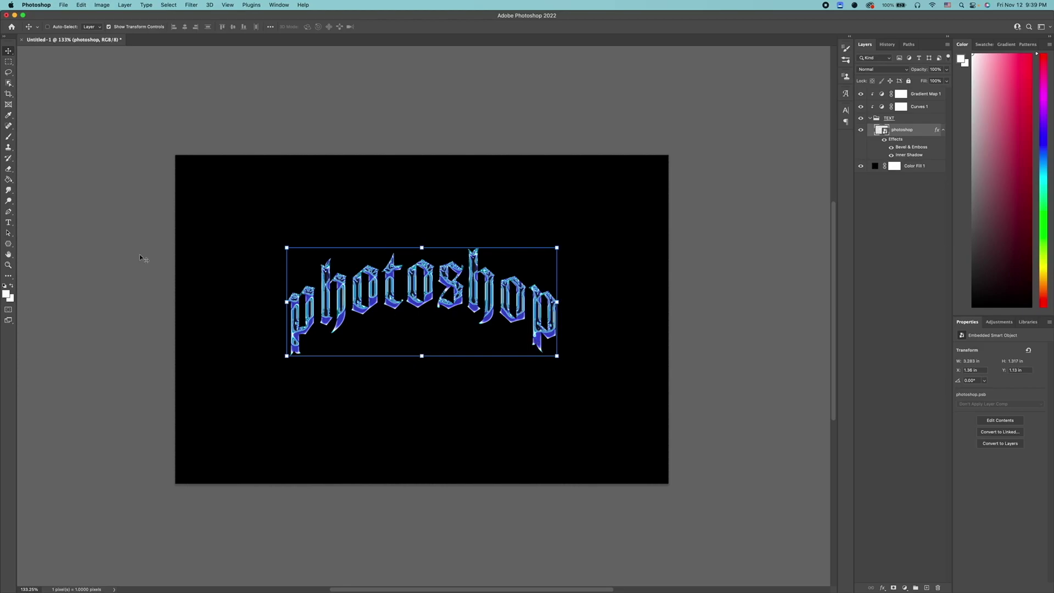
- Switch to the Polygon Tool and open its star path options
left_click(8, 245)
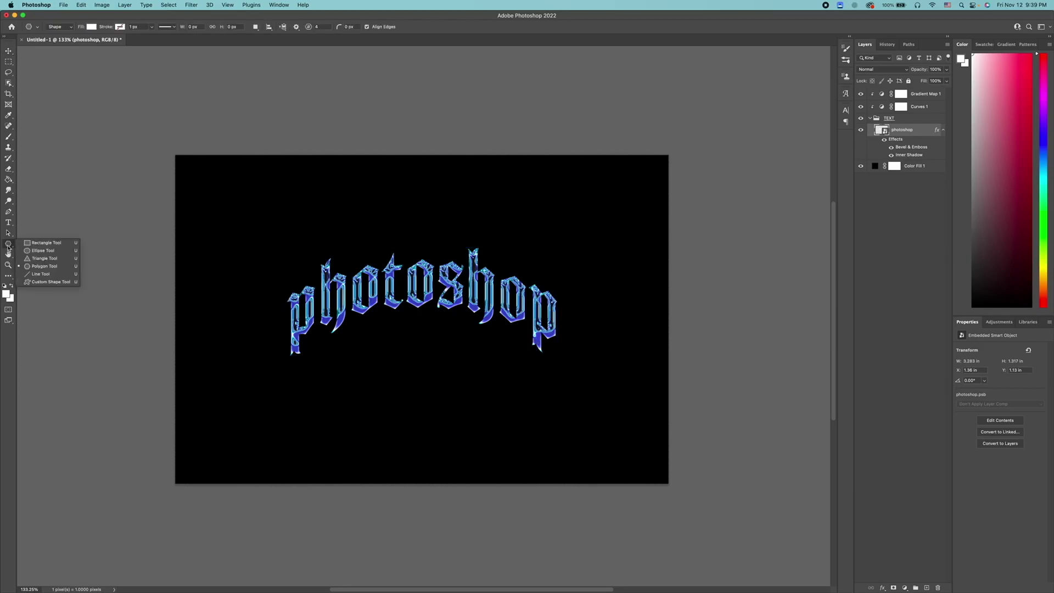
left_click(52, 269)
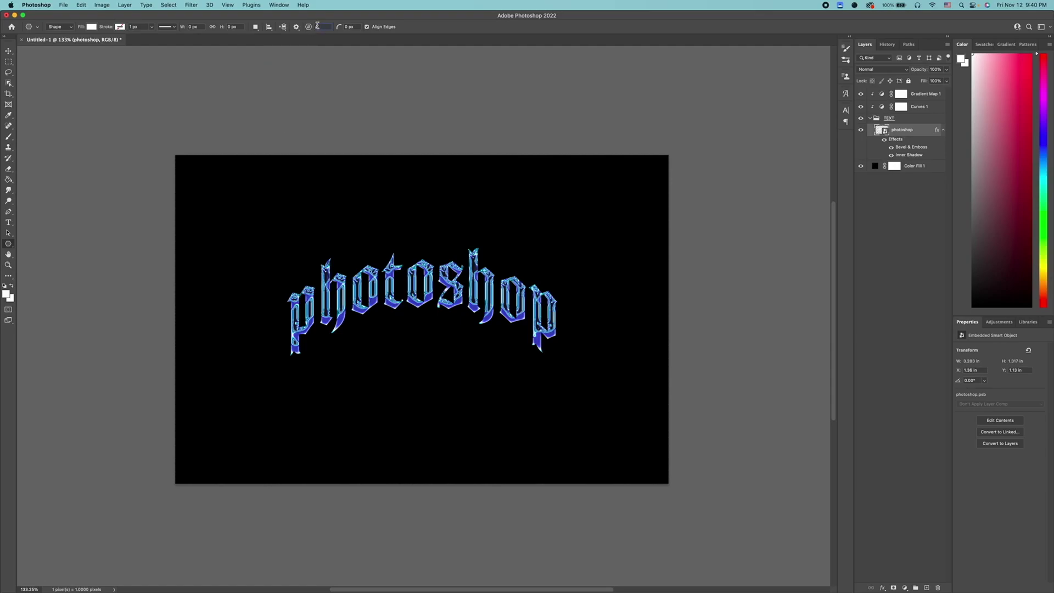
left_click(296, 28)
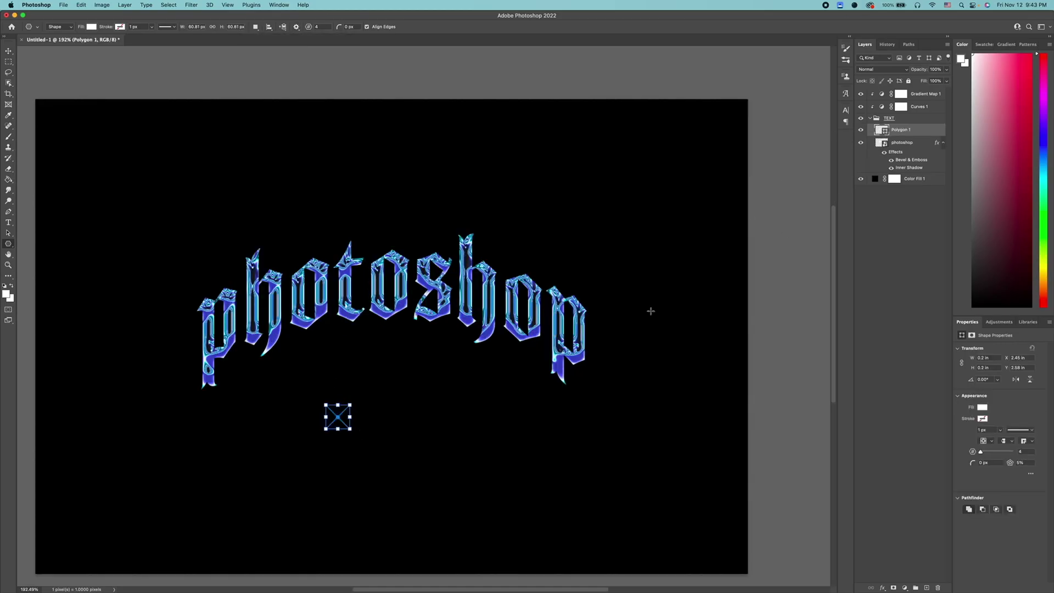
- Move Polygon 1 above Gradient Map 1 and convert it to a smart object
left_click_drag(896, 132, 908, 90)
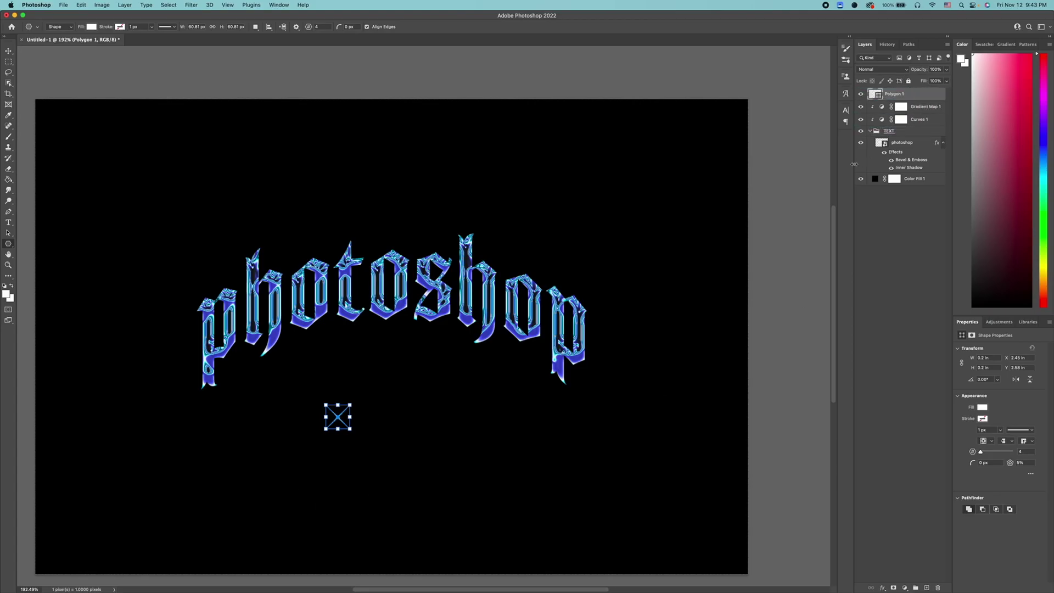
key("v")
scroll(850, 172, "up", 2)
right_click(889, 96)
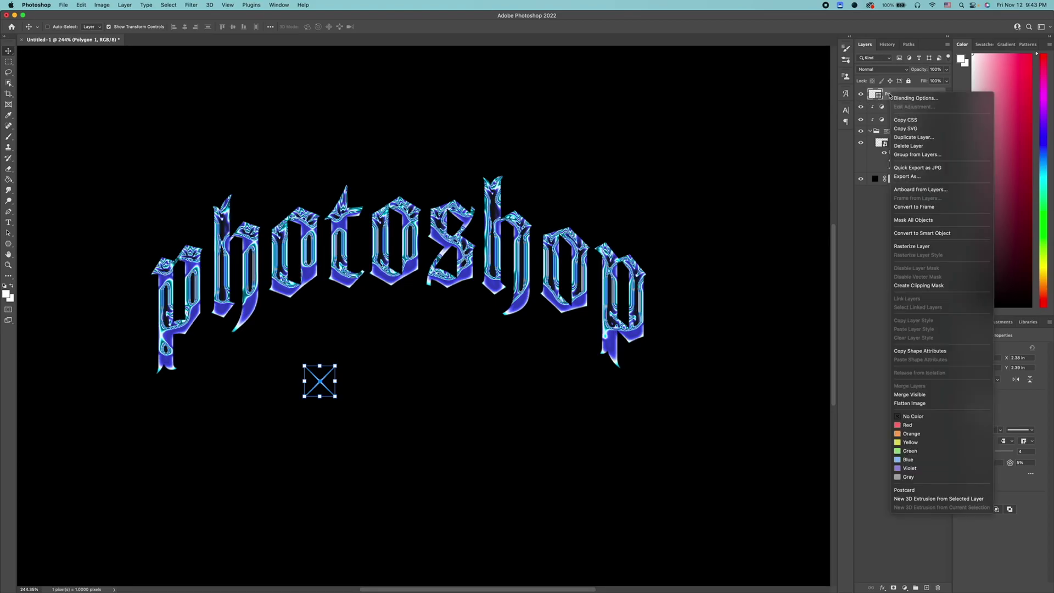
left_click(927, 233)
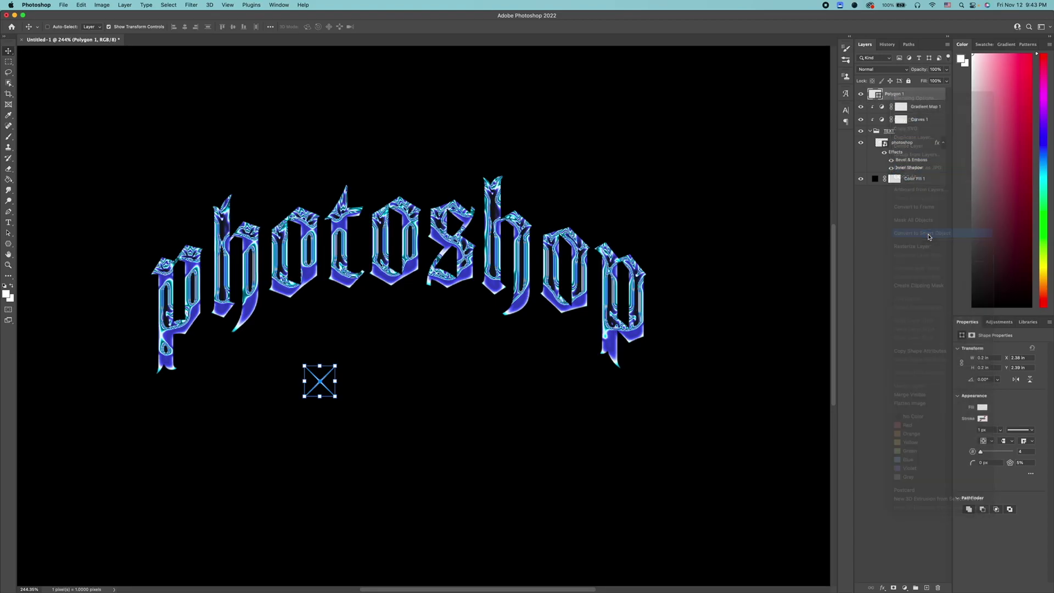
- Apply a Gaussian Blur with a 1.3 pixel radius to the star
left_click(191, 5)
mouse_move(293, 115)
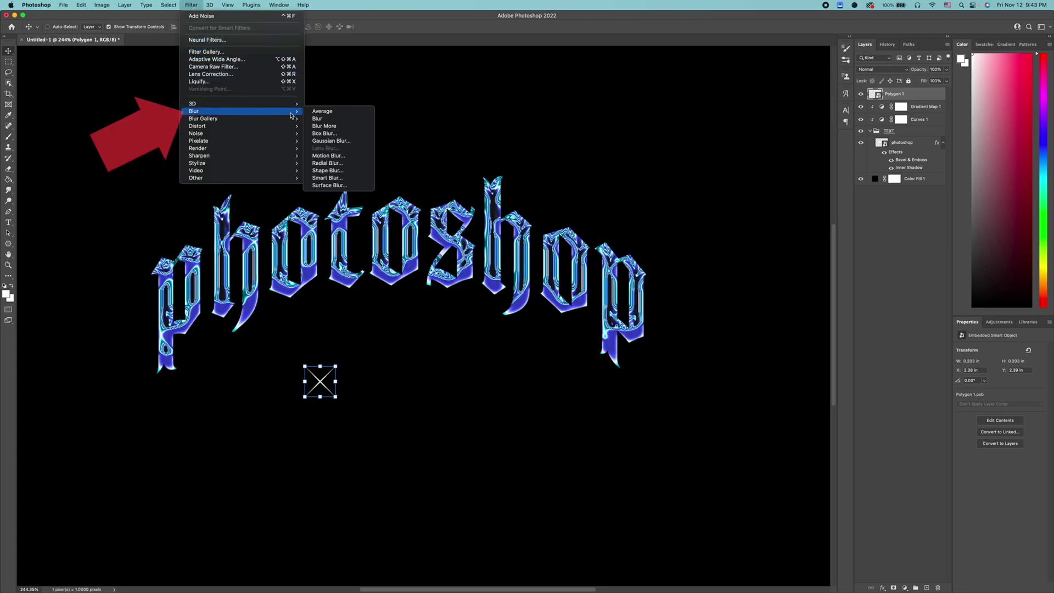
left_click(331, 141)
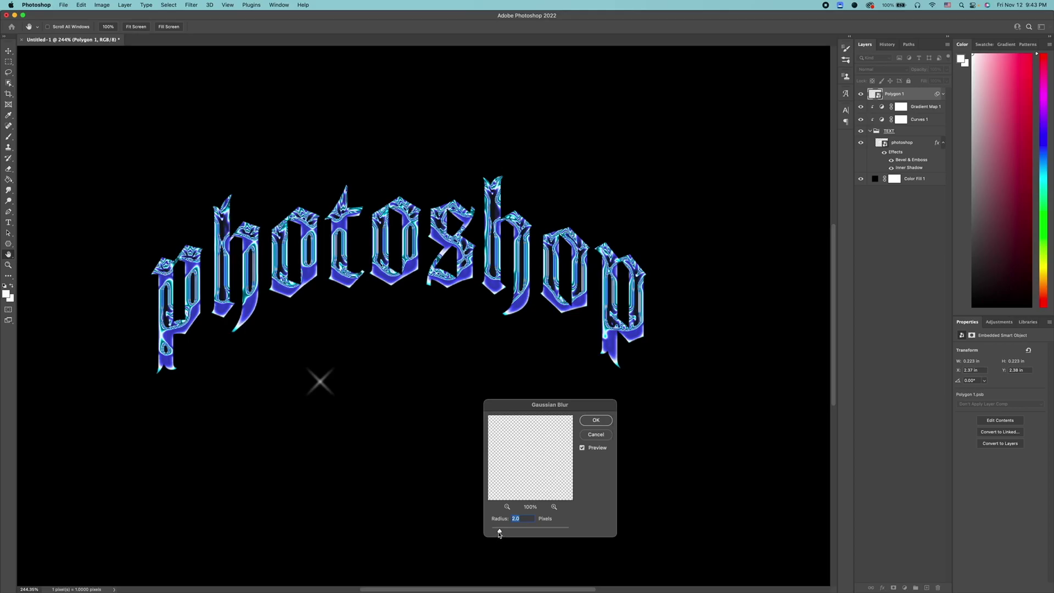
left_click_drag(499, 534, 496, 532)
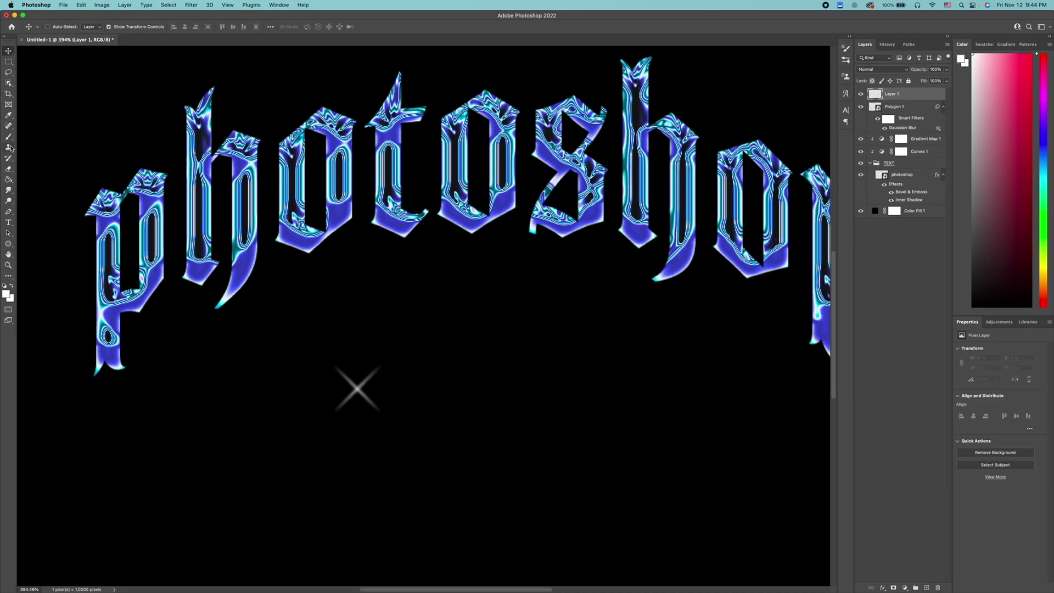
- Paint a soft white glow dab over the star on a new layer and merge it into Layer 1
key("b")
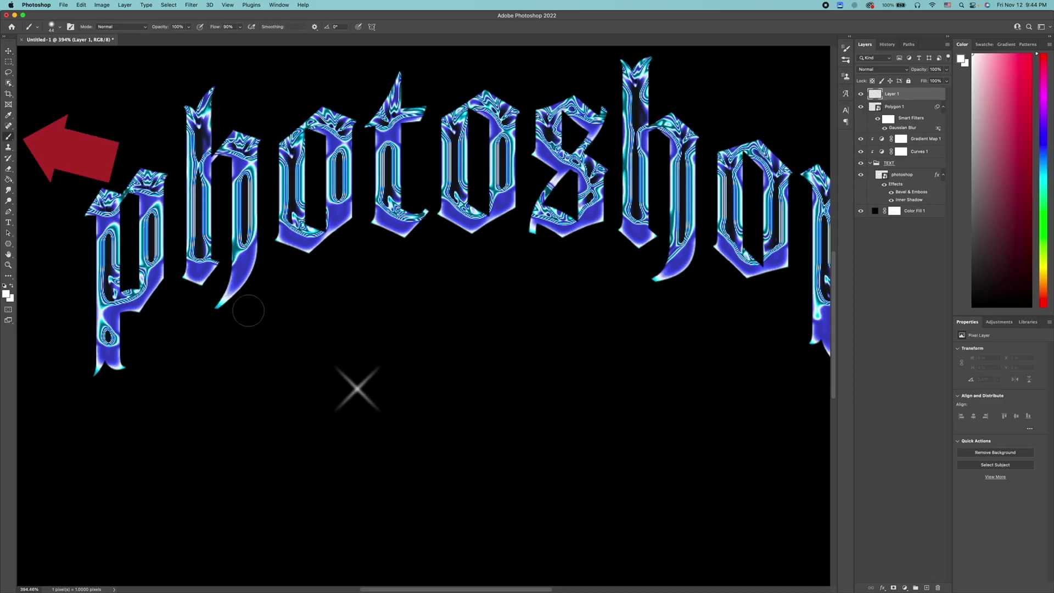
left_click(357, 389)
key("v")
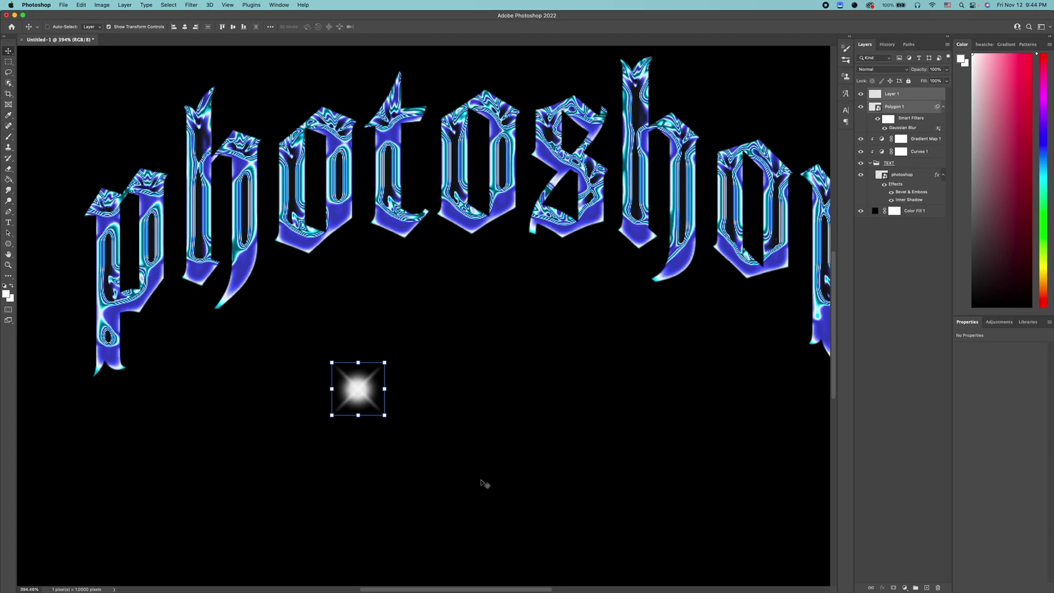
right_click(927, 96)
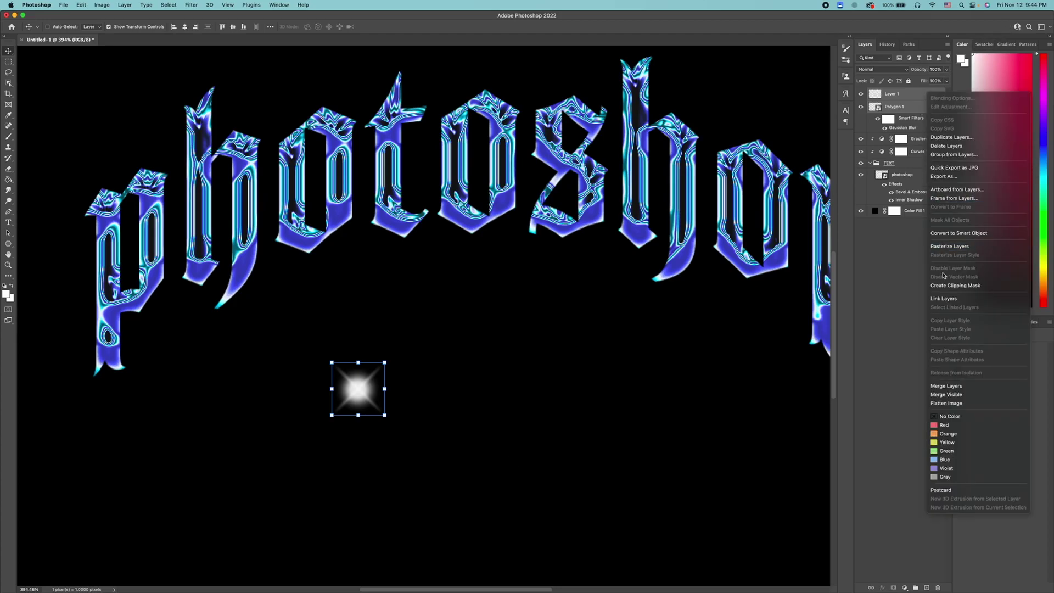
left_click(953, 385)
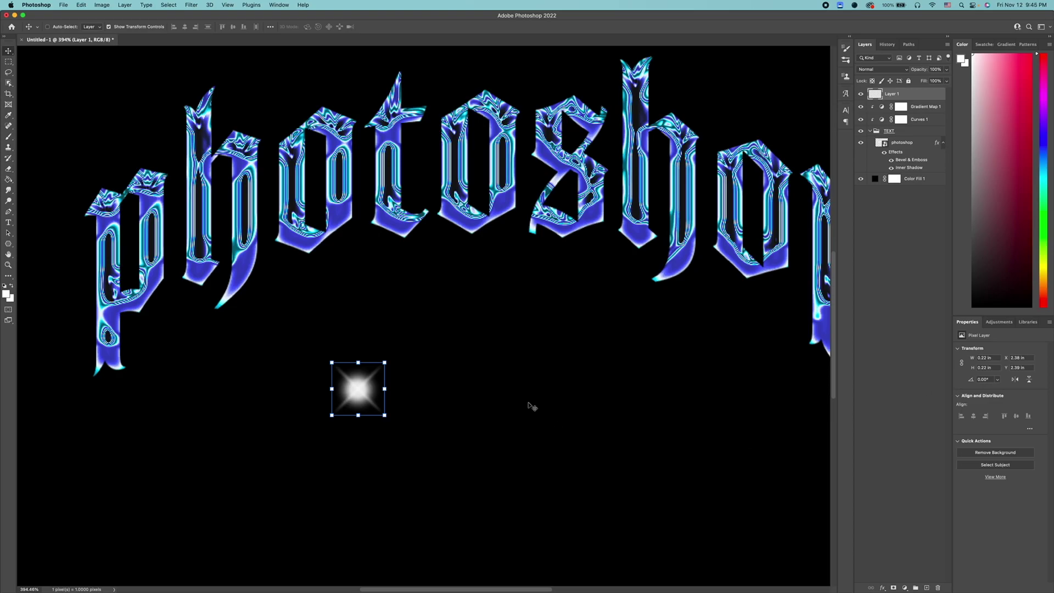
- Shrink the star onto the p, then Alt-drag copies across the letters up to Layer 1 copy 18
scroll(499, 423, "down", 2)
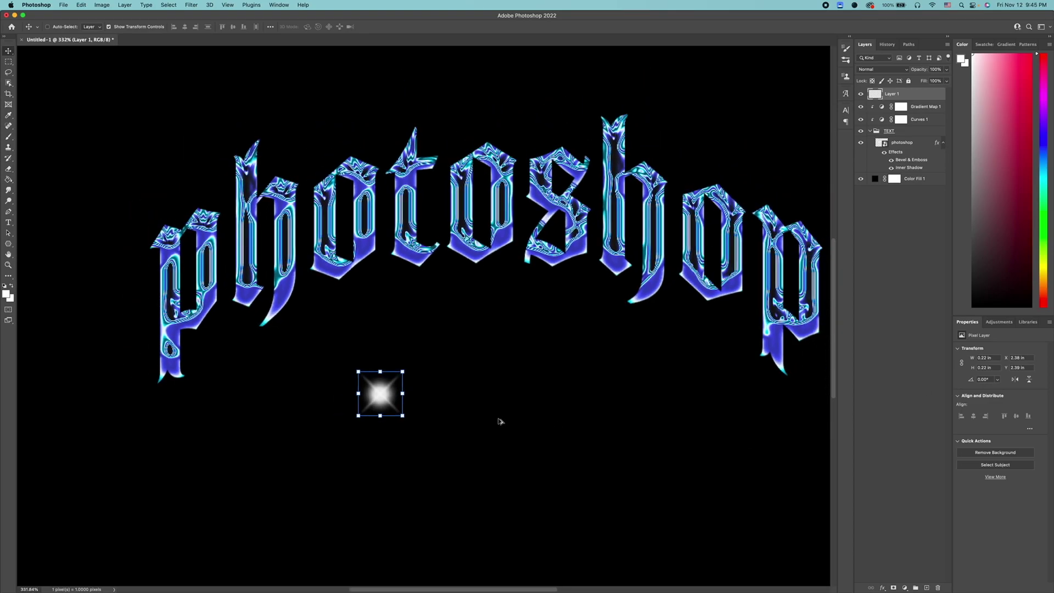
scroll(498, 421, "down", 2)
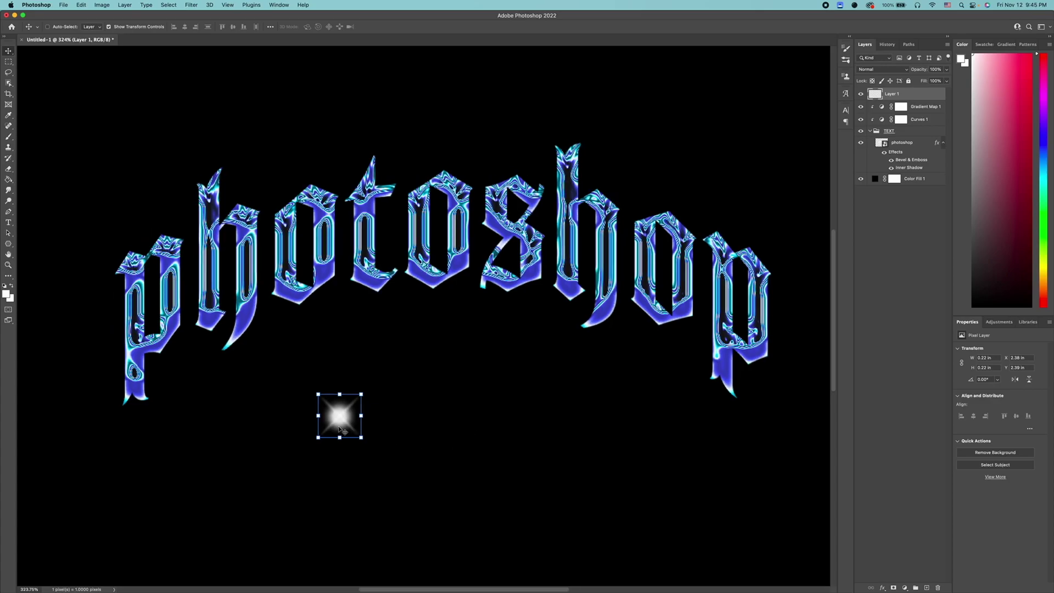
left_click_drag(336, 425, 173, 267)
key("Return")
left_click_drag(172, 266, 310, 198)
left_click_drag(310, 198, 354, 240)
left_click_drag(354, 240, 764, 276)
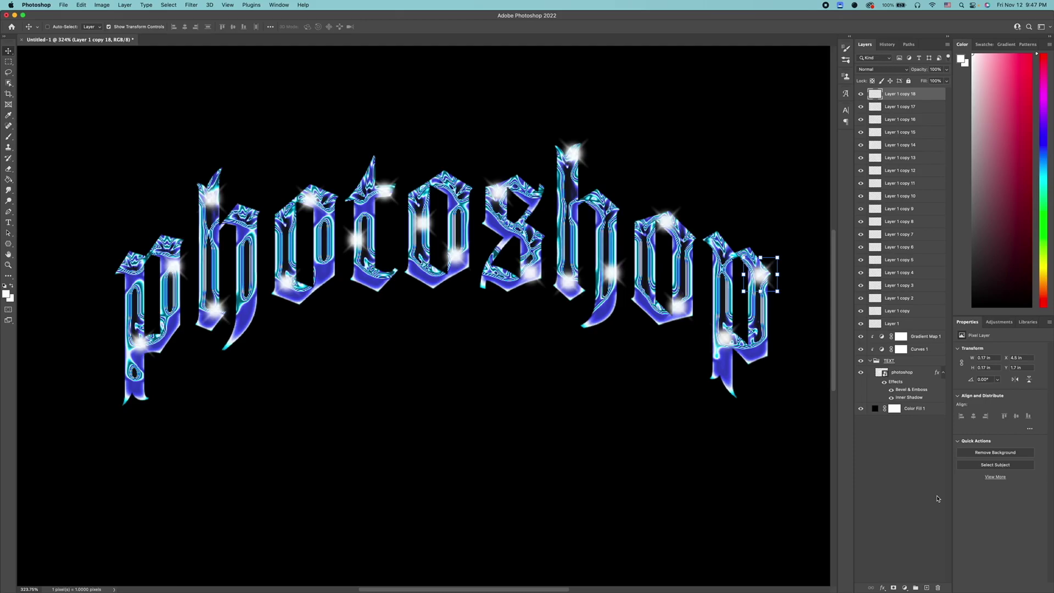
- Group Layer 1 through Layer 1 copy 18 and name the group 'spark'
left_click(899, 323, "shift")
left_click(900, 326)
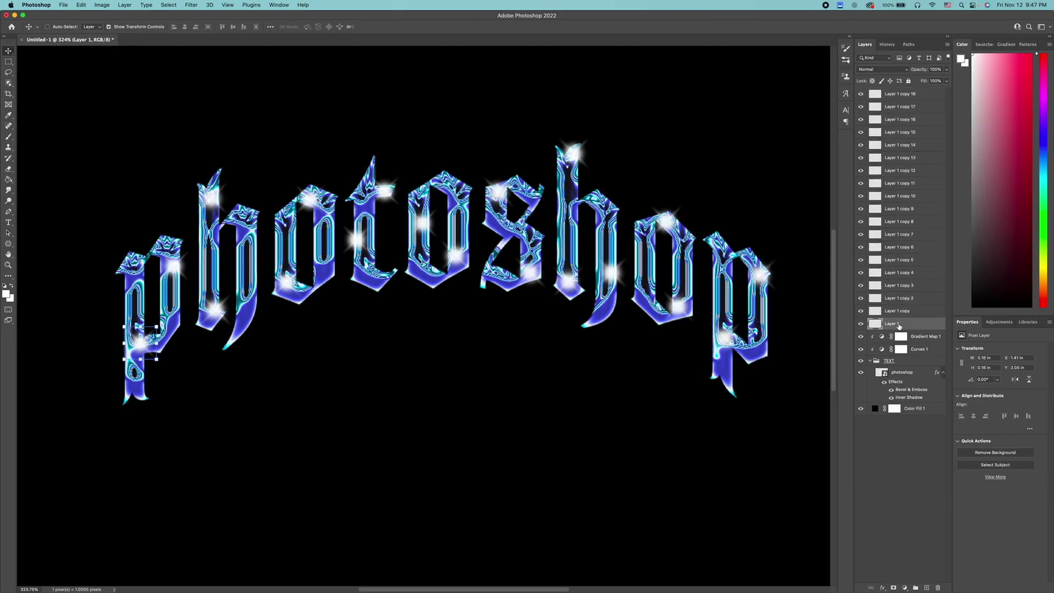
left_click(916, 96, "shift")
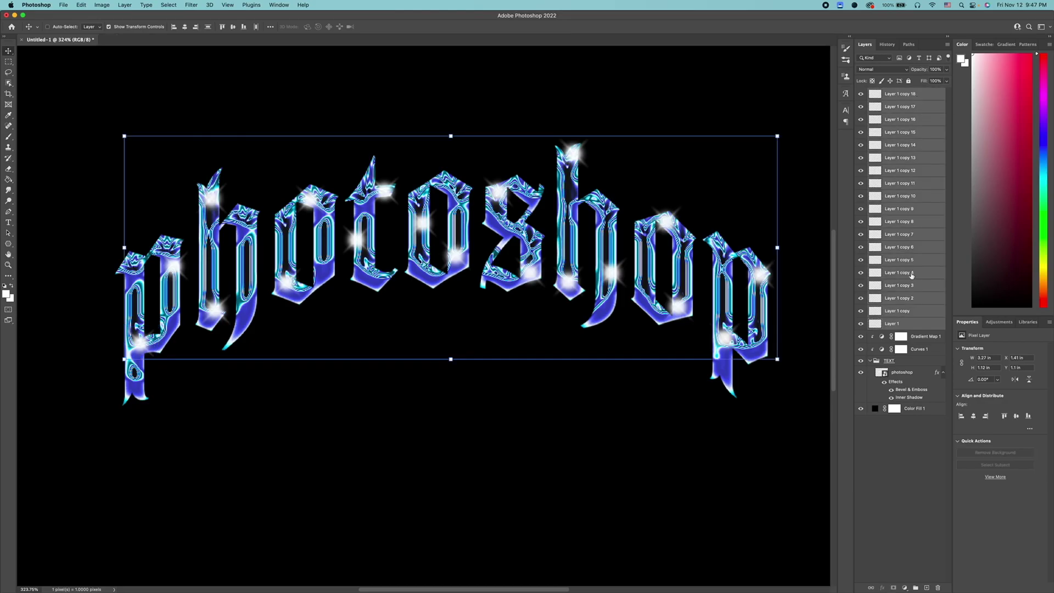
left_click(915, 588)
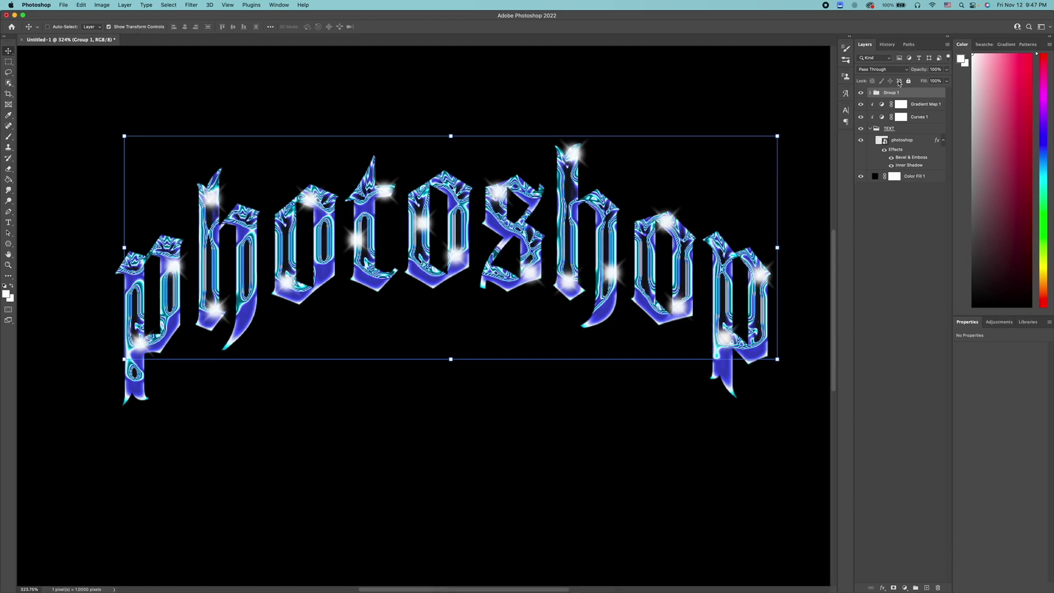
type("spark")
key("Return")
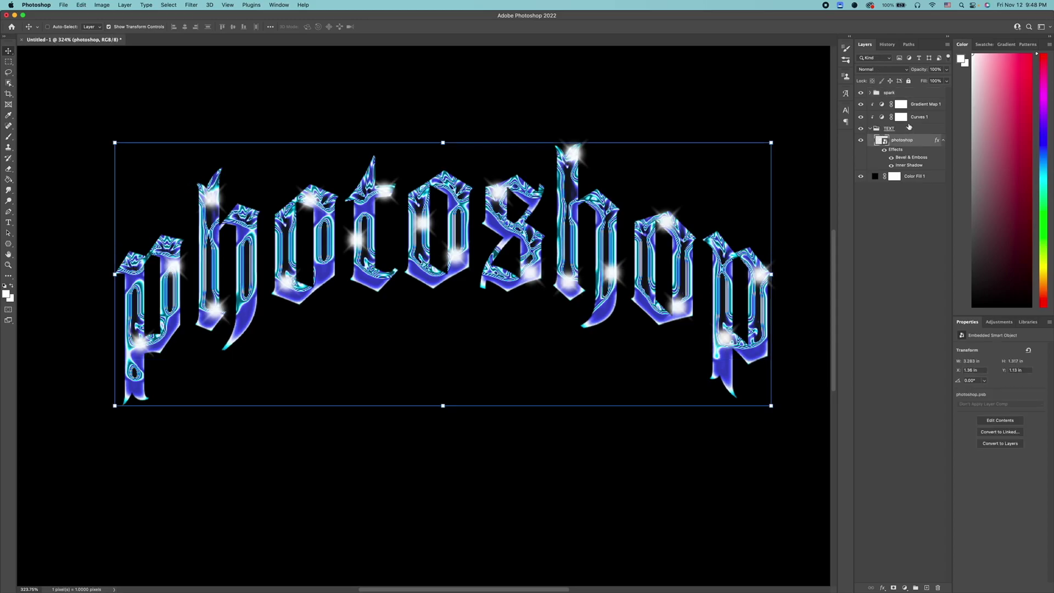
- Stamp all visible layers into a merged copy named 'spark (merged)'
key("alt+super+a")
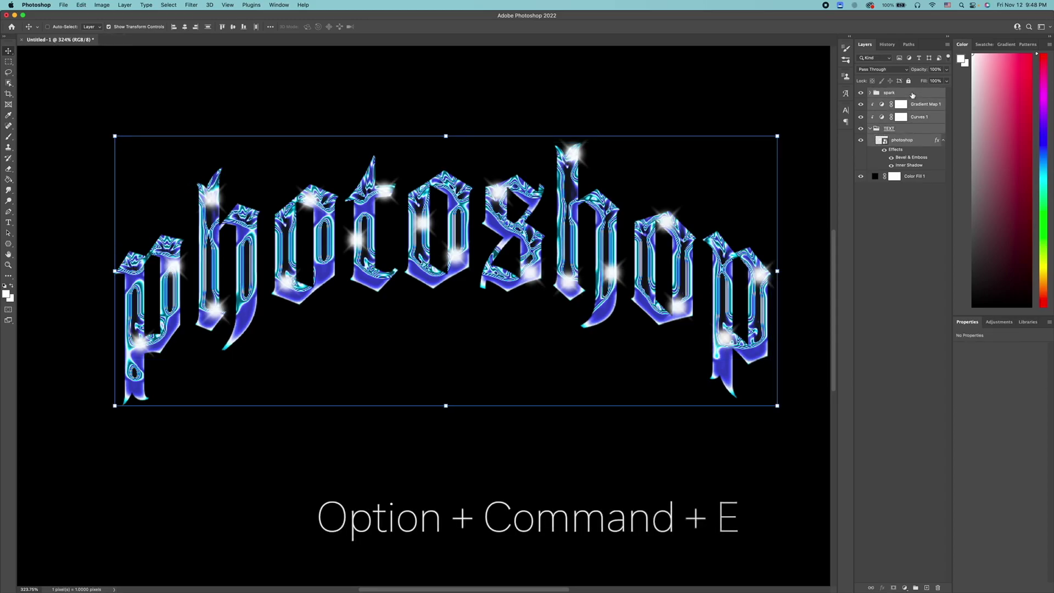
key("alt+super+e")
double_click(911, 94)
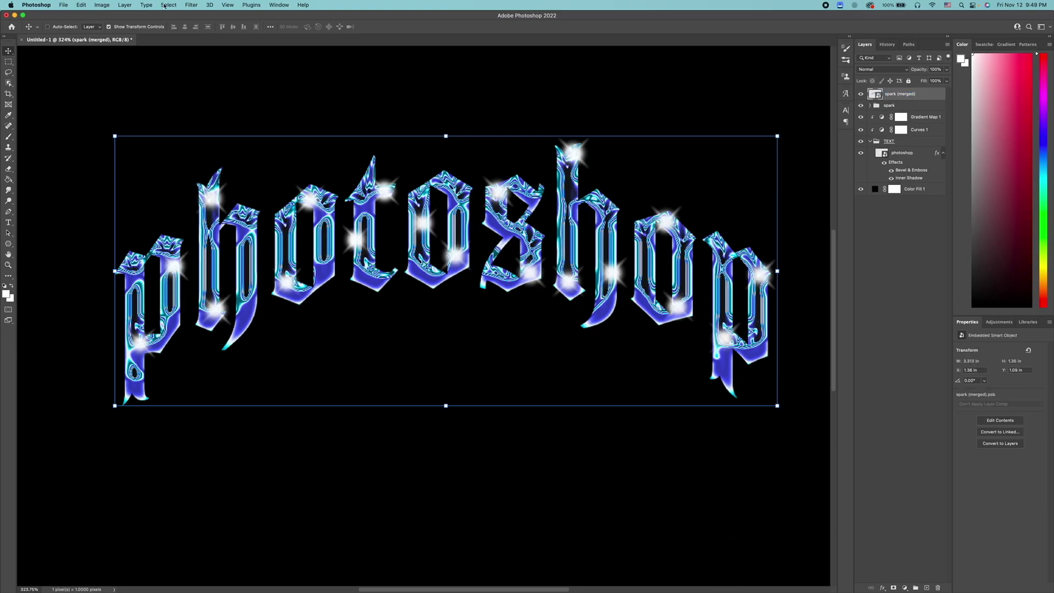
- Apply a 2.5-pixel Gaussian Blur to the merged layer
left_click(195, 8)
mouse_move(231, 111)
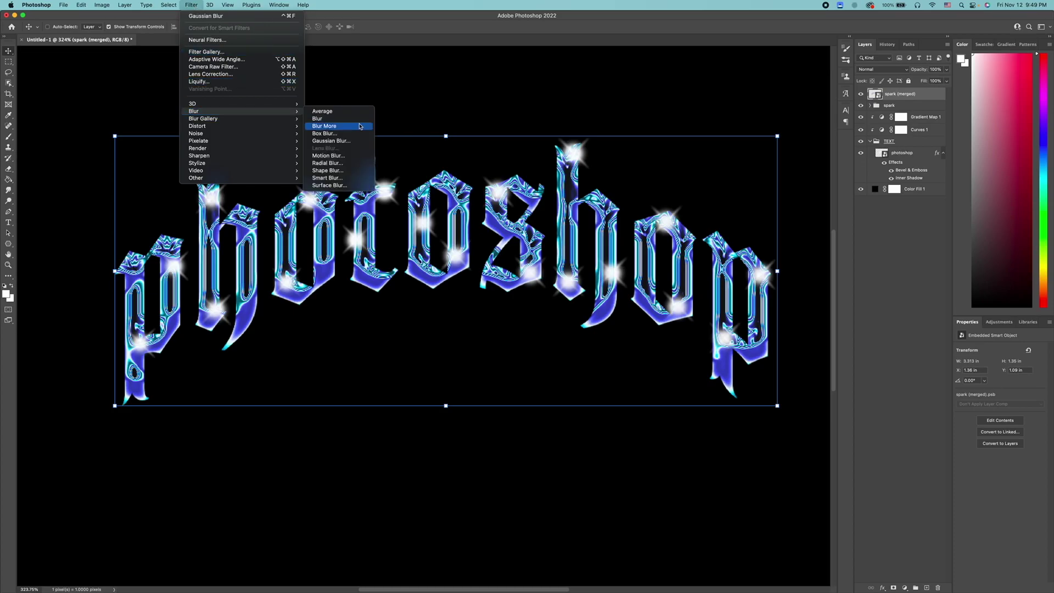
left_click(331, 141)
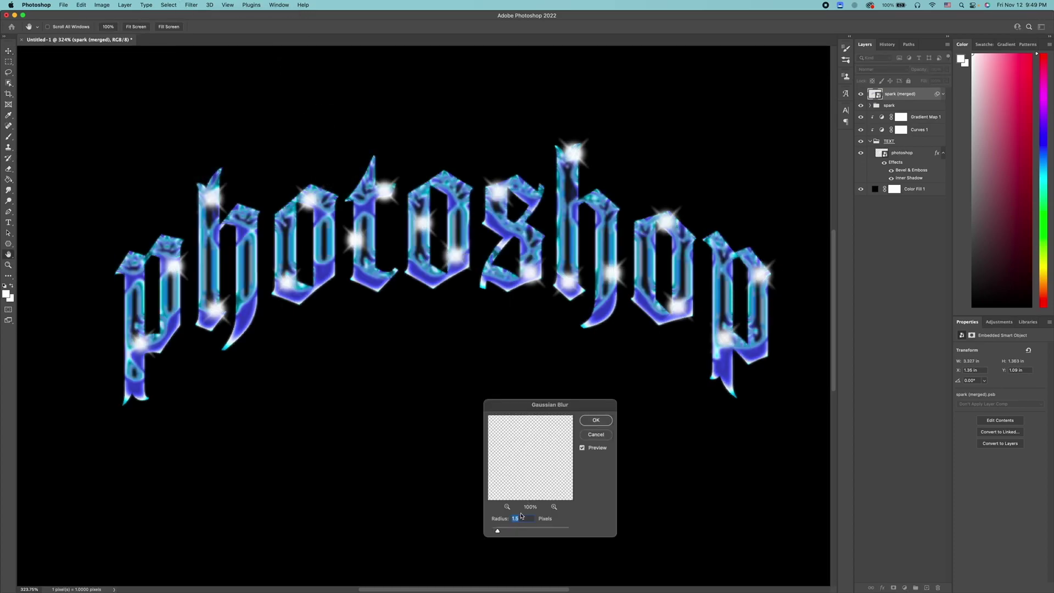
left_click_drag(499, 531, 501, 532)
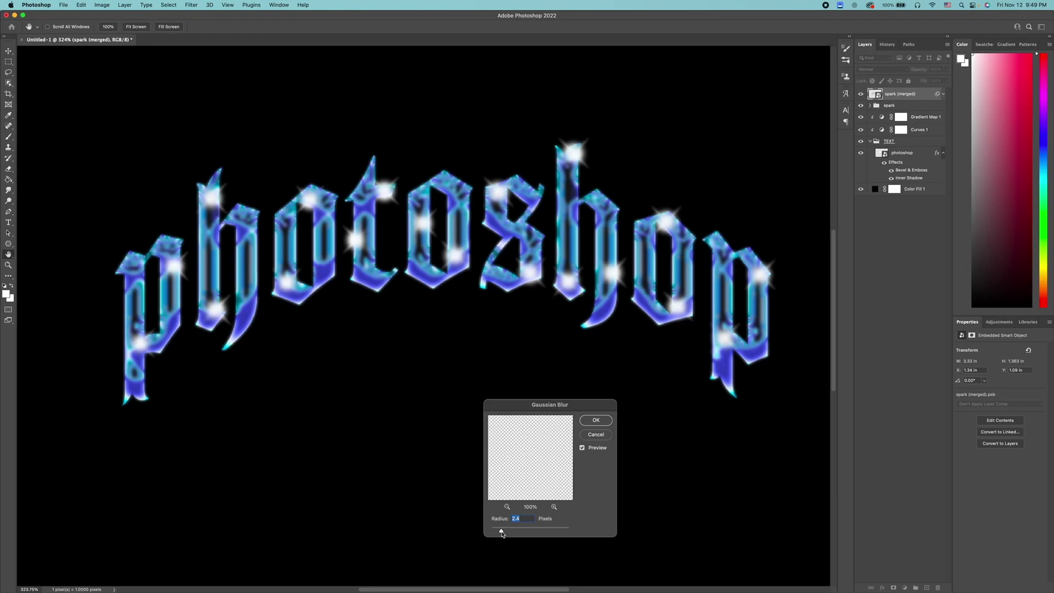
left_click(600, 421)
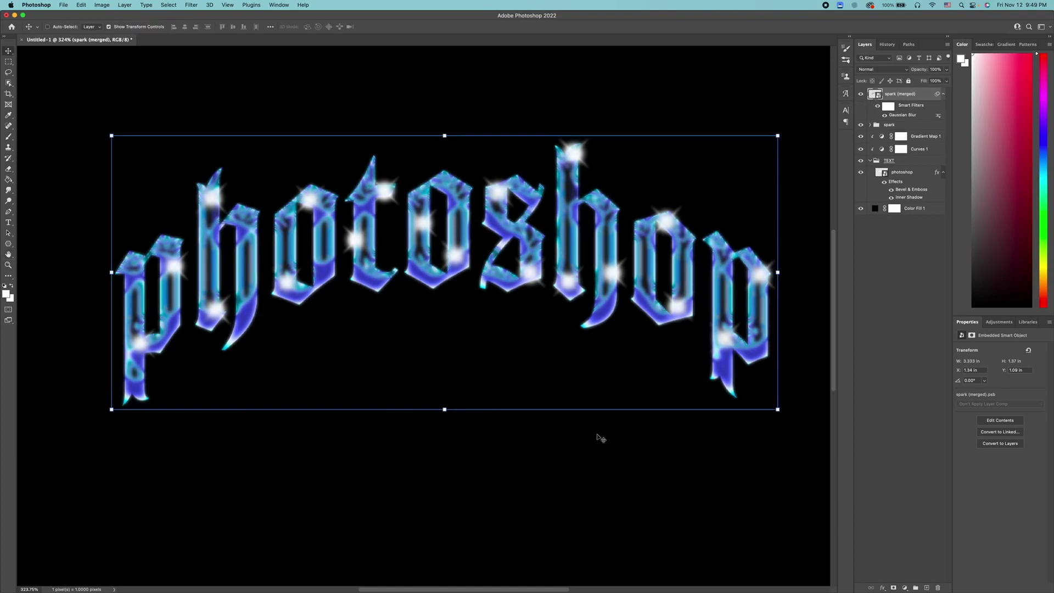
- Set the spark (merged) layer to Lighten blend mode with 80% fill
left_click(890, 69)
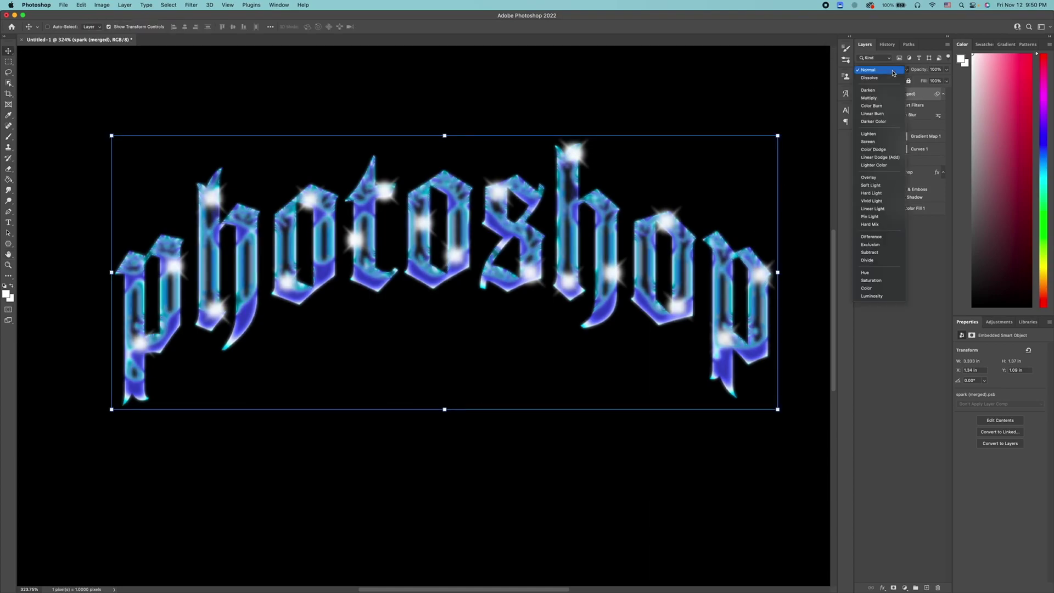
left_click(881, 134)
left_click(946, 80)
left_click_drag(946, 92, 938, 94)
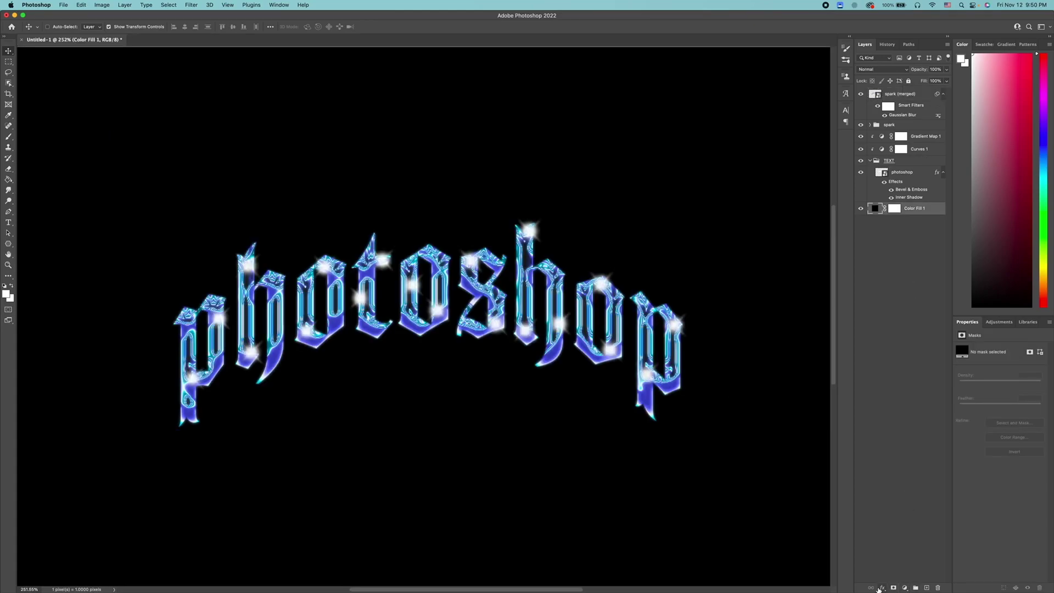
- Give Color Fill 1 a Gradient Overlay style running from black to blue
left_click(882, 587)
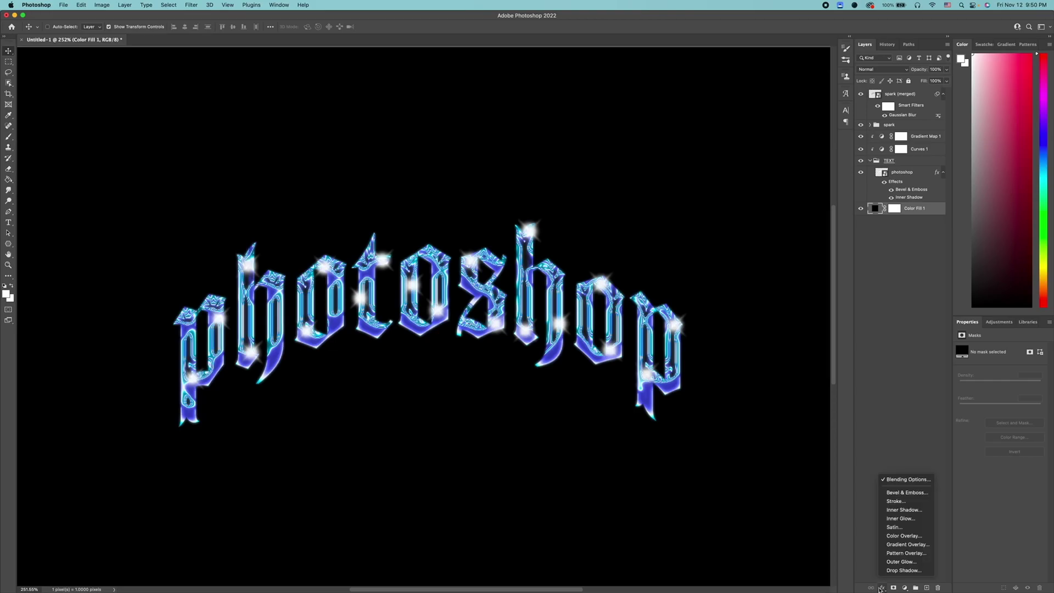
left_click(906, 543)
left_click(774, 290)
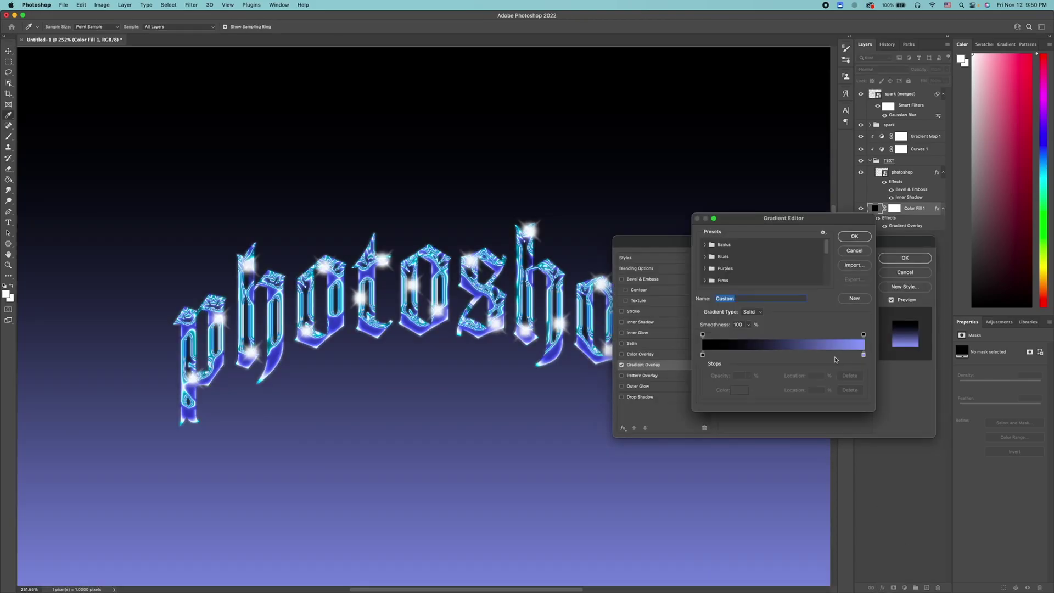
double_click(863, 355)
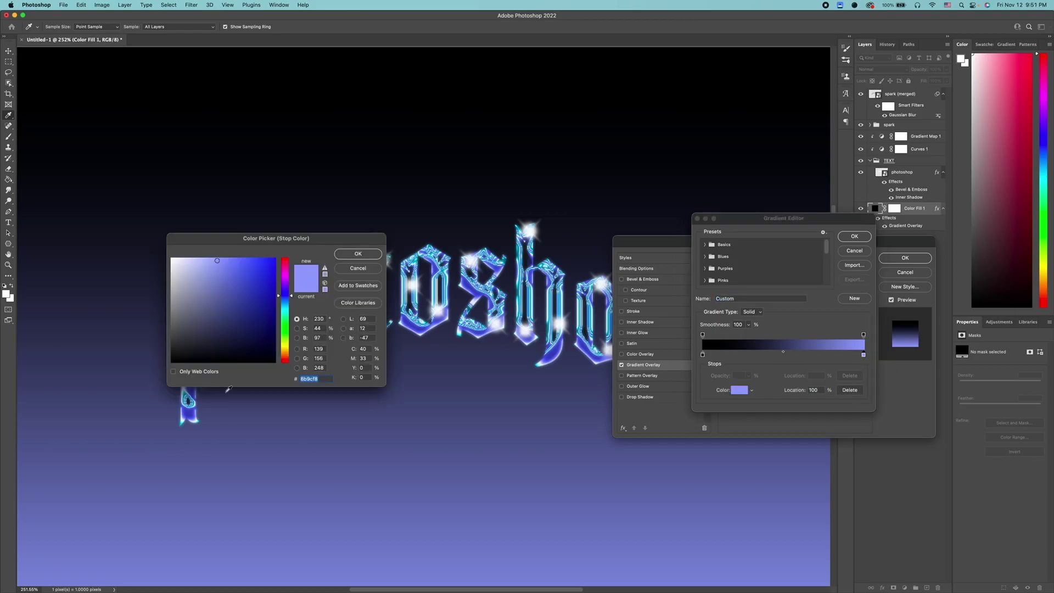
key("Return")
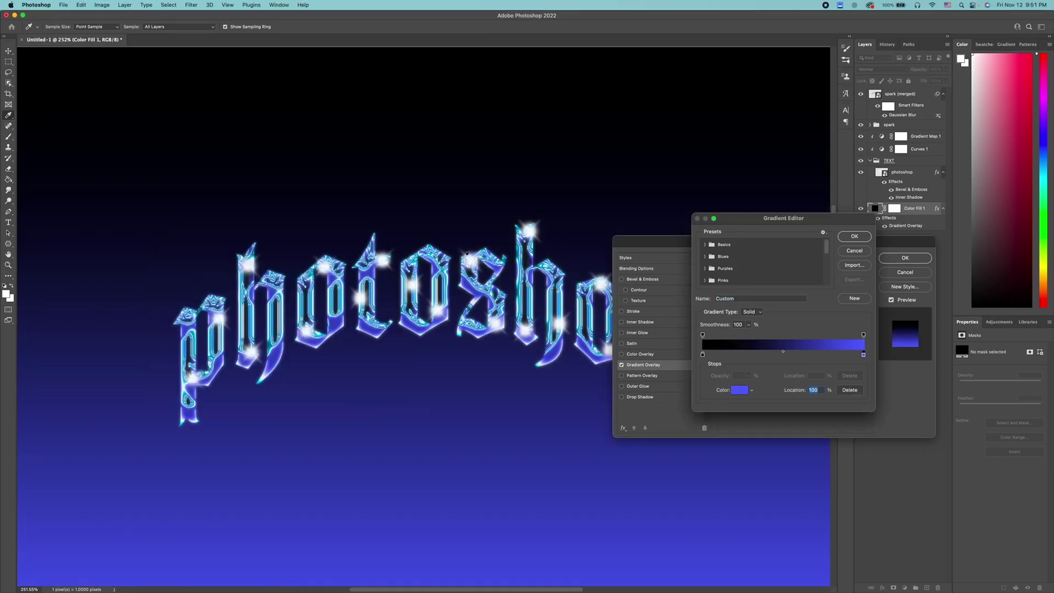
key("Return")
key("Return")
scroll(478, 324, "down", 2)
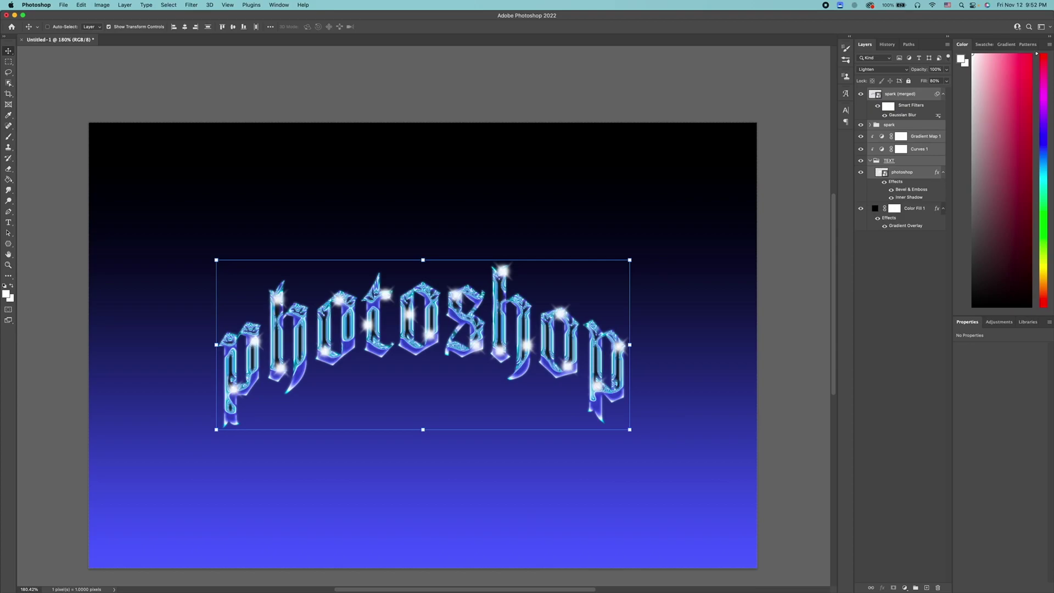
- Add a new Layer 2 and set up a Fill with 50% Gray contents
left_click(926, 587)
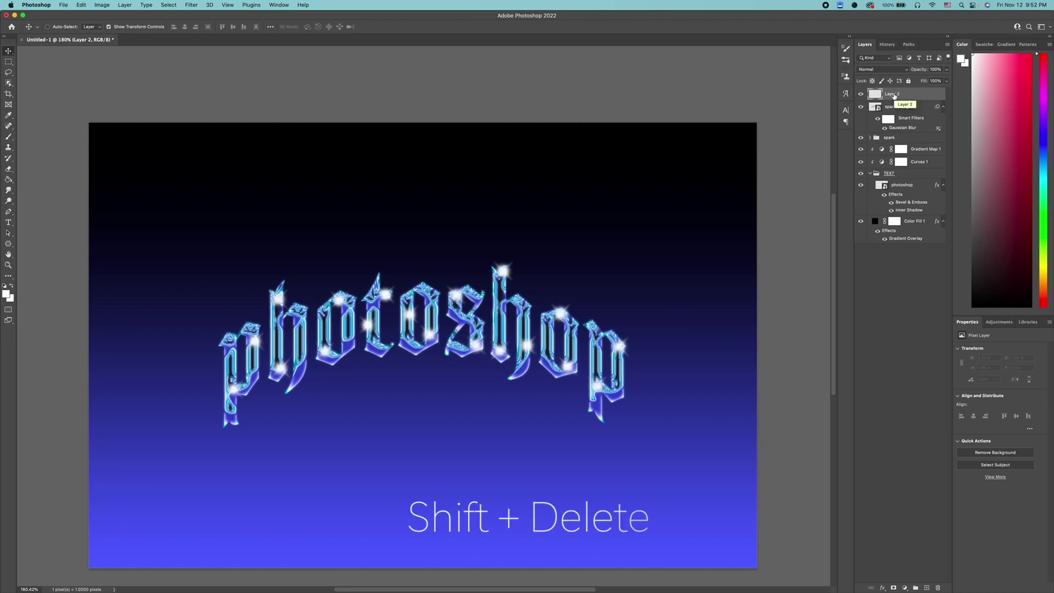
key("shift+BackSpace")
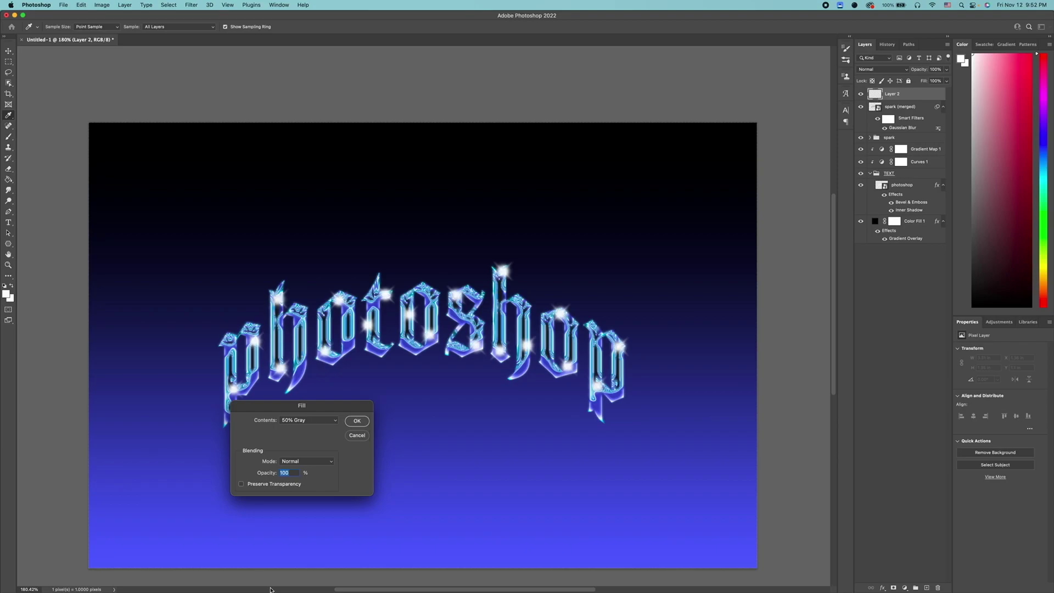
left_click(302, 422)
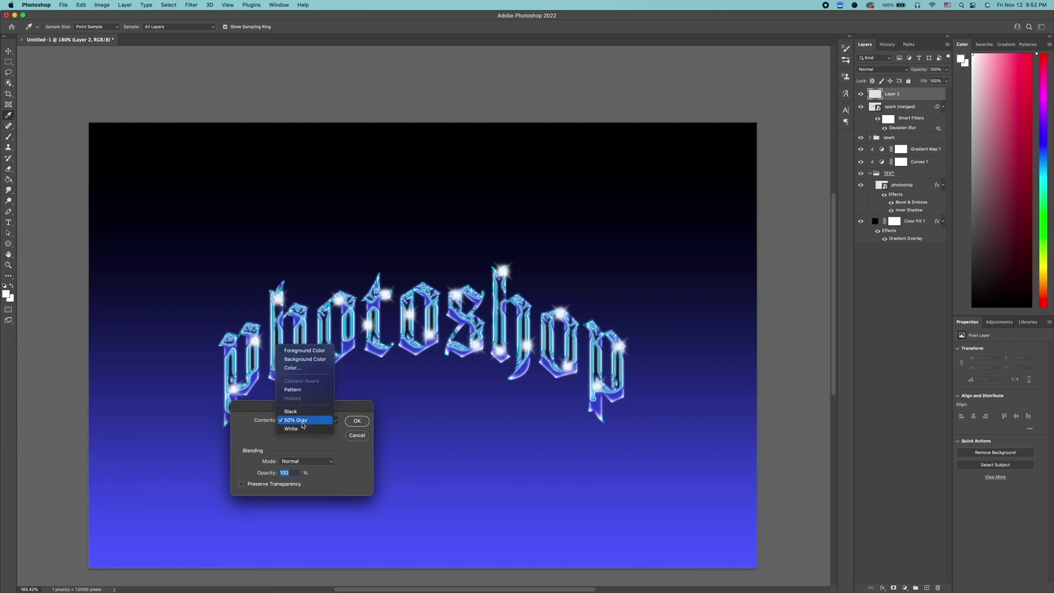
left_click(302, 424)
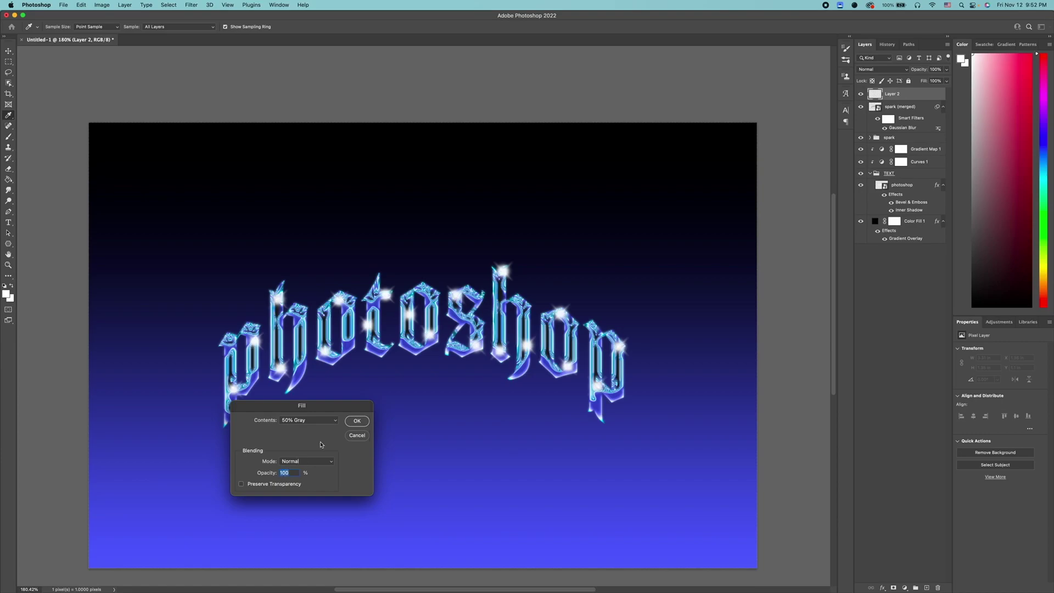
- Fill Layer 2 with 50% gray and convert it to a smart object
left_click(356, 421)
key("v")
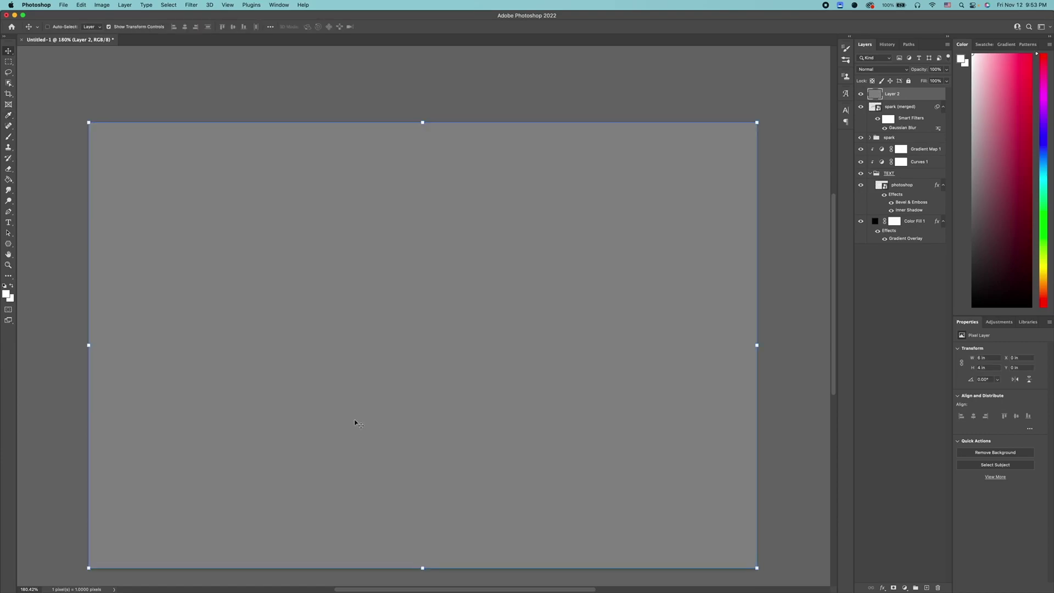
right_click(893, 95)
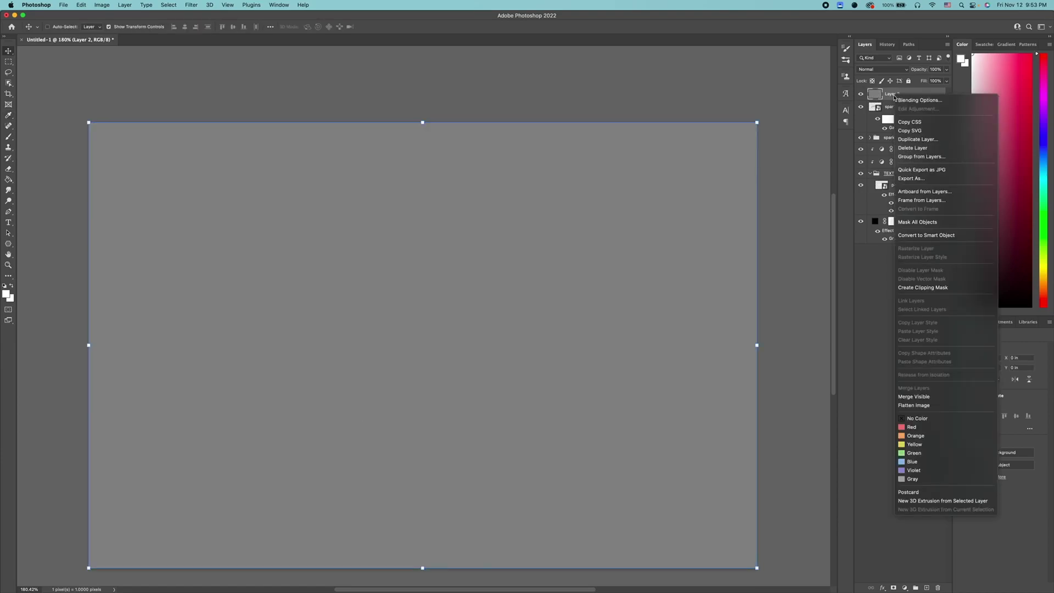
left_click(914, 235)
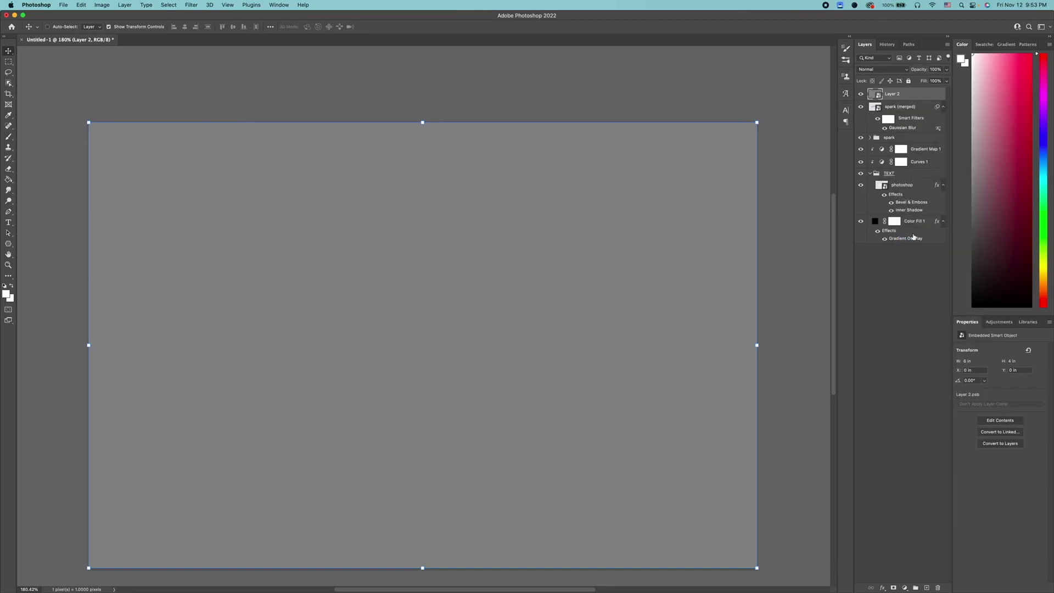
- Apply 20% uniform monochromatic Add Noise to Layer 2
left_click(191, 5)
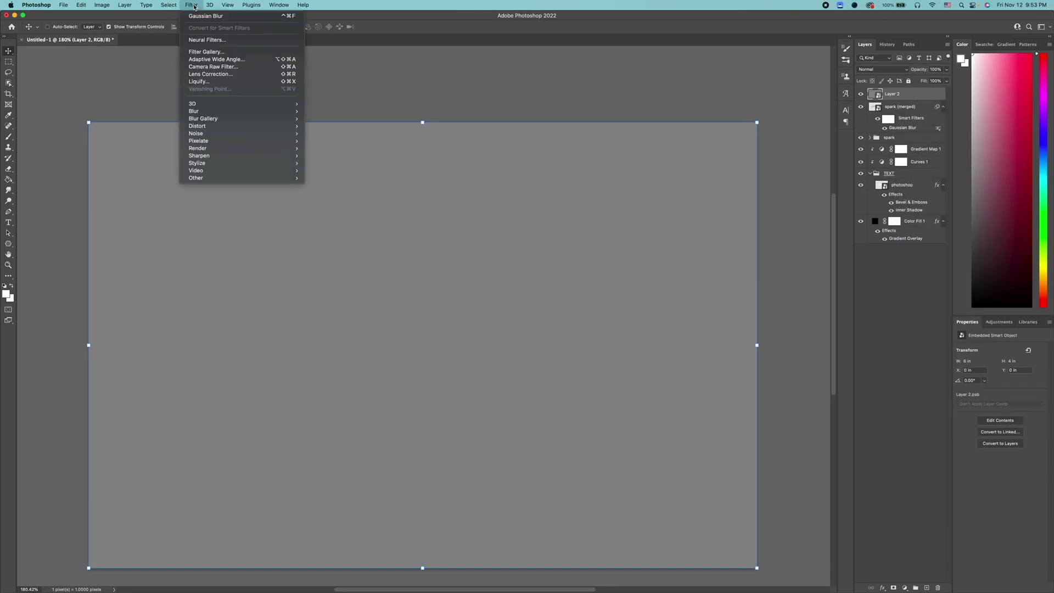
mouse_move(263, 134)
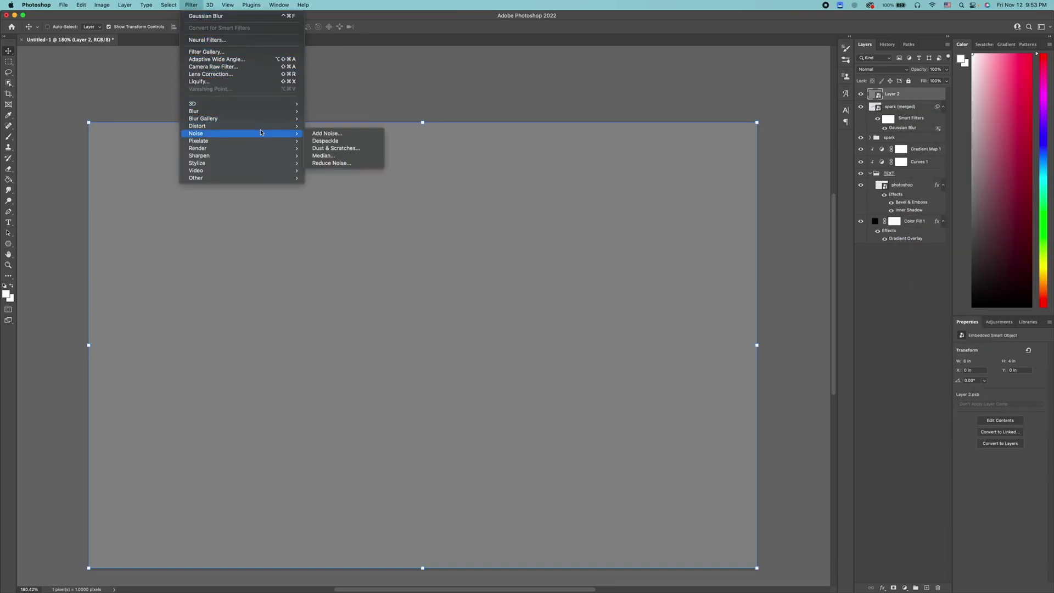
left_click(310, 133)
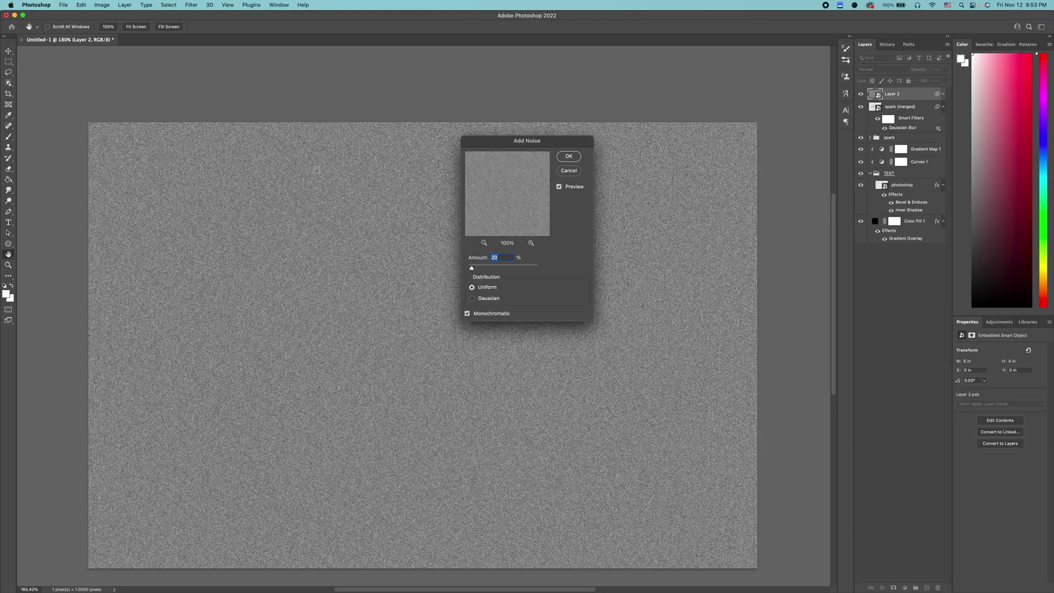
key("Return")
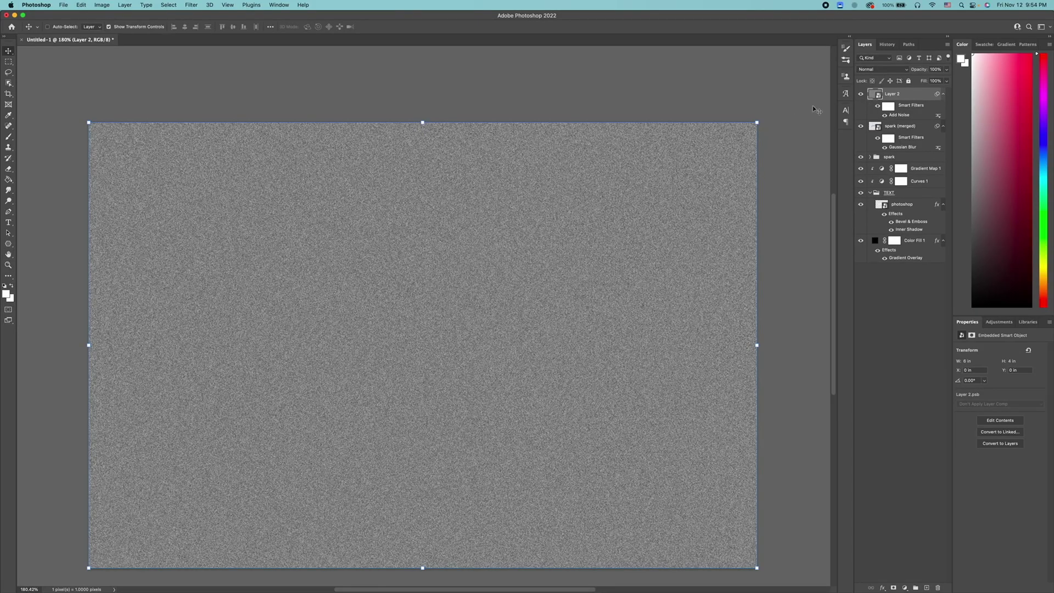
- Blend the Layer 2 noise in Overlay mode at about 67% opacity
left_click(874, 70)
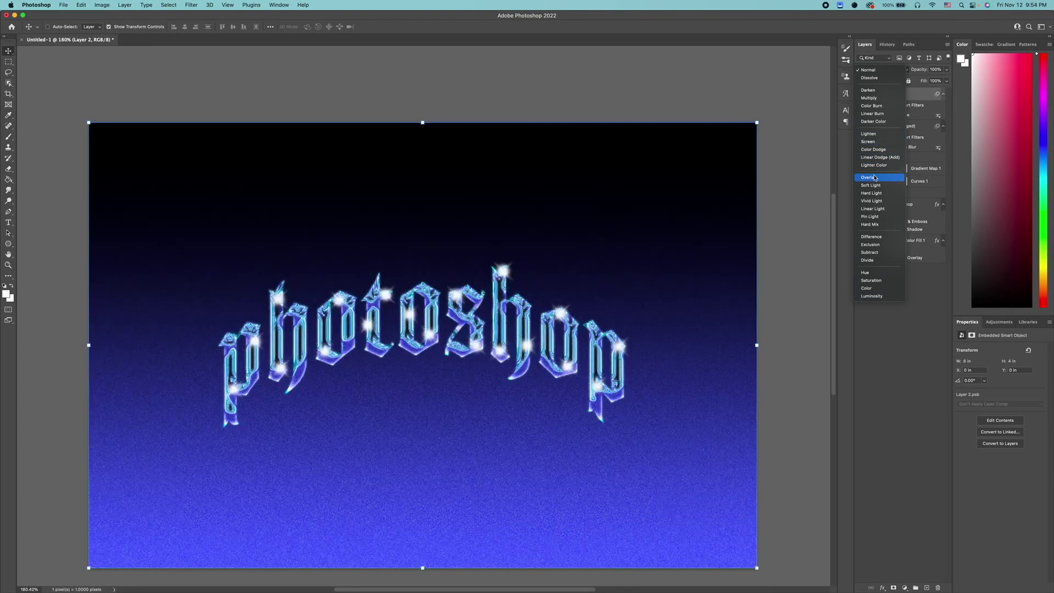
left_click(874, 178)
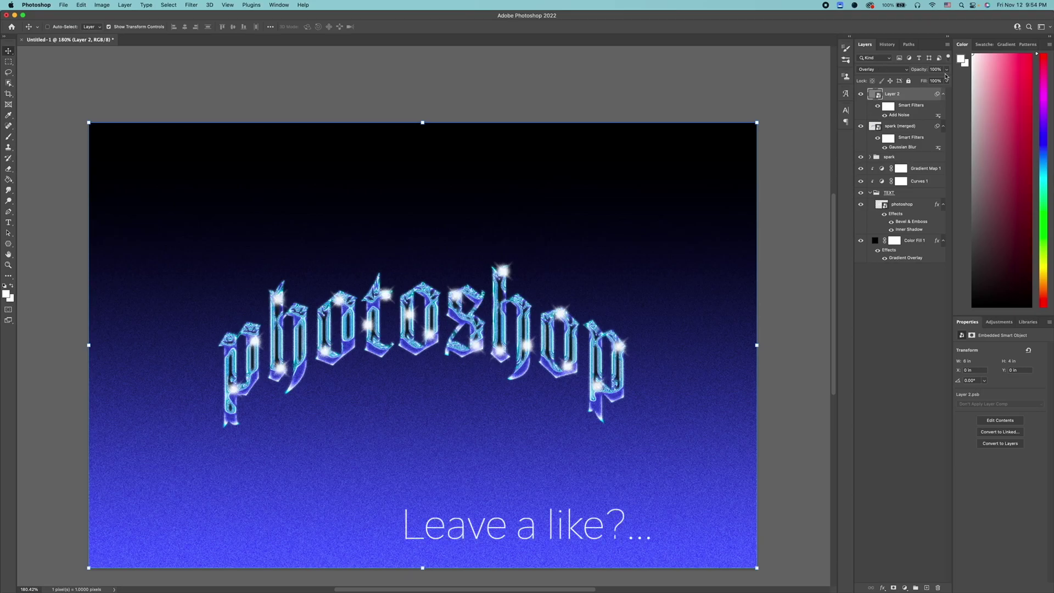
left_click_drag(946, 70, 941, 83)
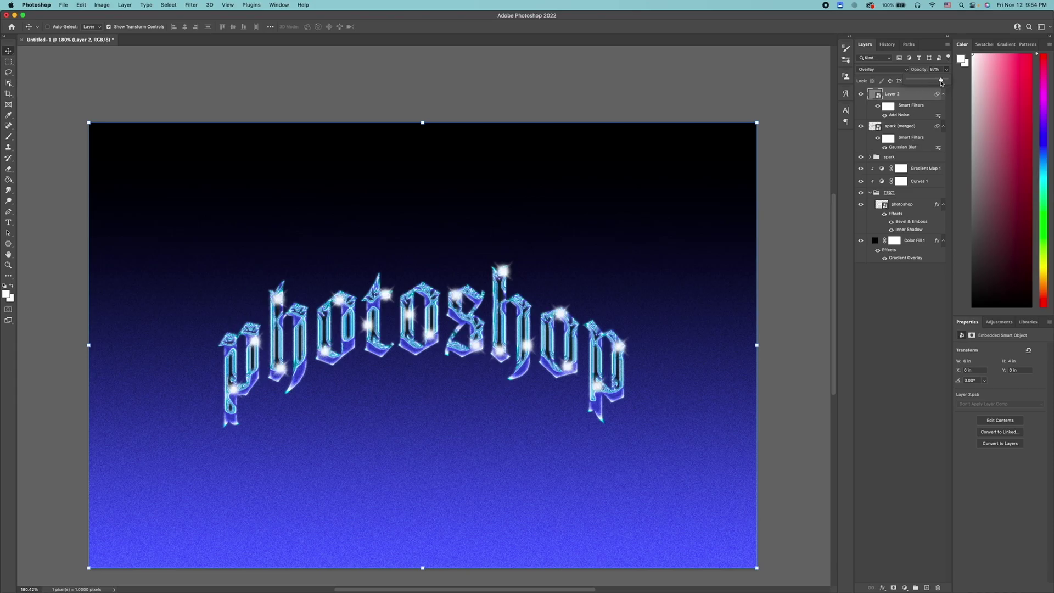